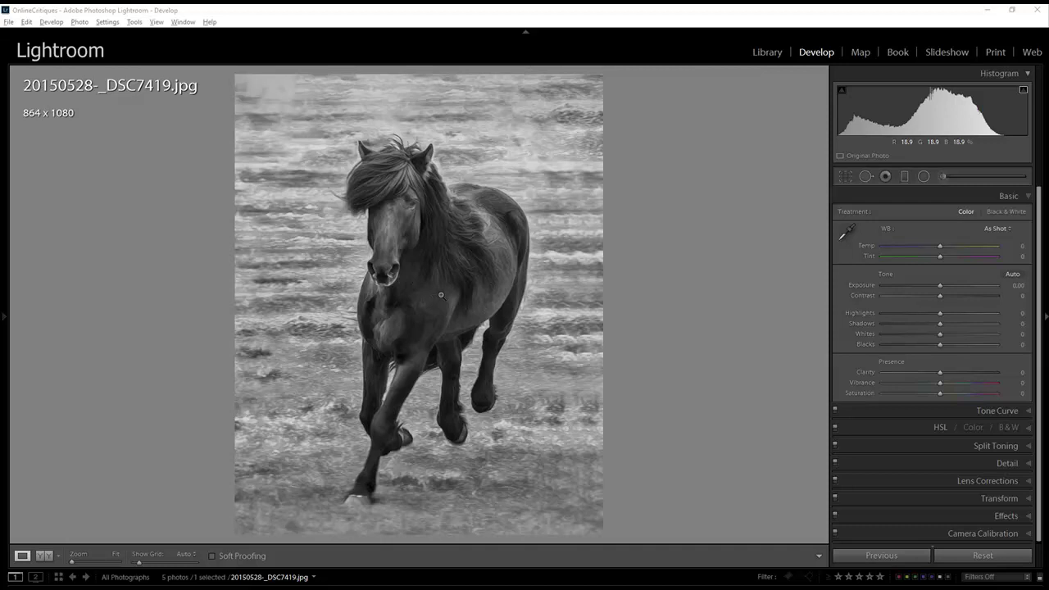
Send the horse photo from Lightroom to Photoshop CC 2015.5 for editing
{"action": "right_click", "coordinate": [445, 295]}
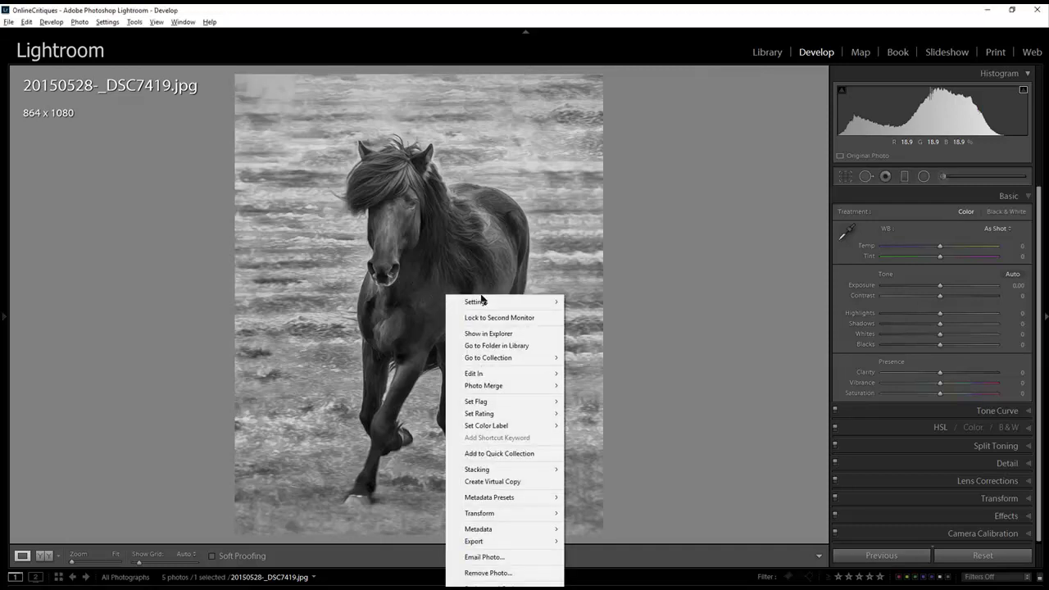
{"action": "mouse_move", "coordinate": [490, 373]}
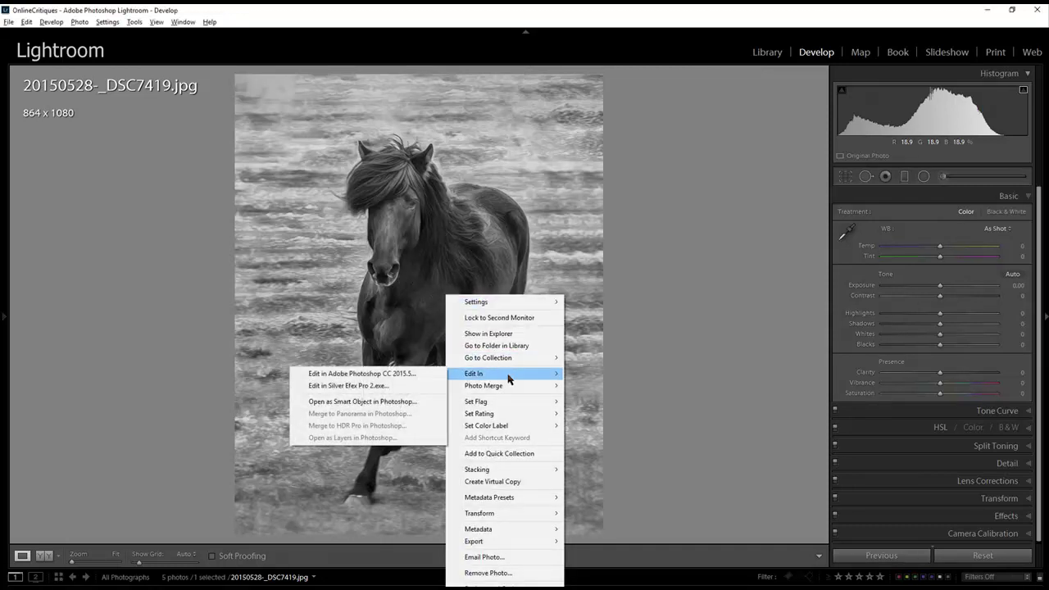
{"action": "left_click", "coordinate": [400, 375]}
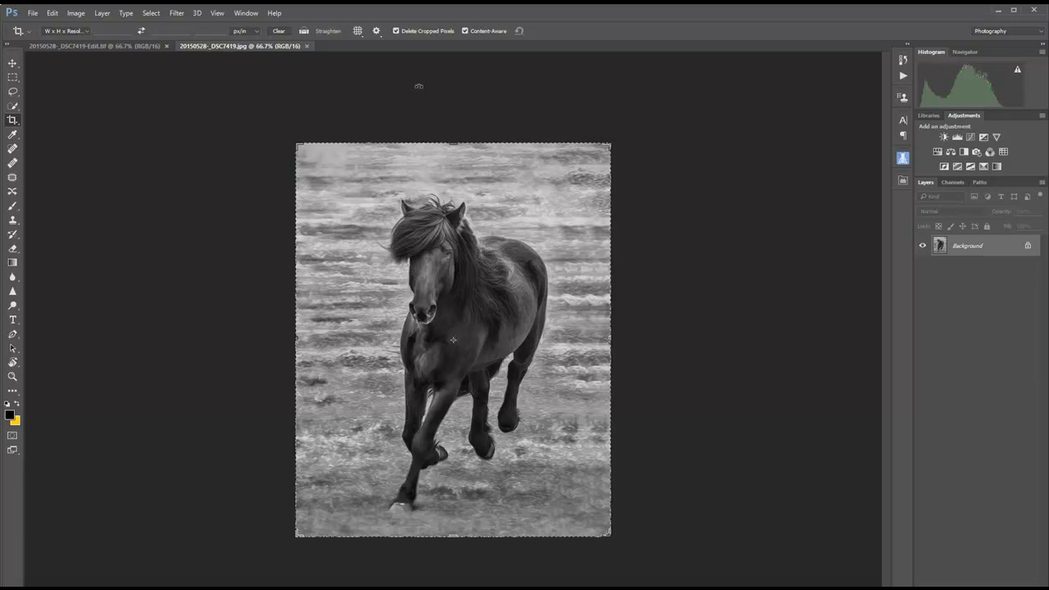
With Content-Aware on, enlarge the horse photo's crop past its left and bottom edges and commit
{"action": "left_click", "coordinate": [465, 32]}
{"action": "left_click", "coordinate": [465, 32]}
{"action": "left_click_drag", "start_coordinate": [300, 534], "coordinate": [300, 534]}
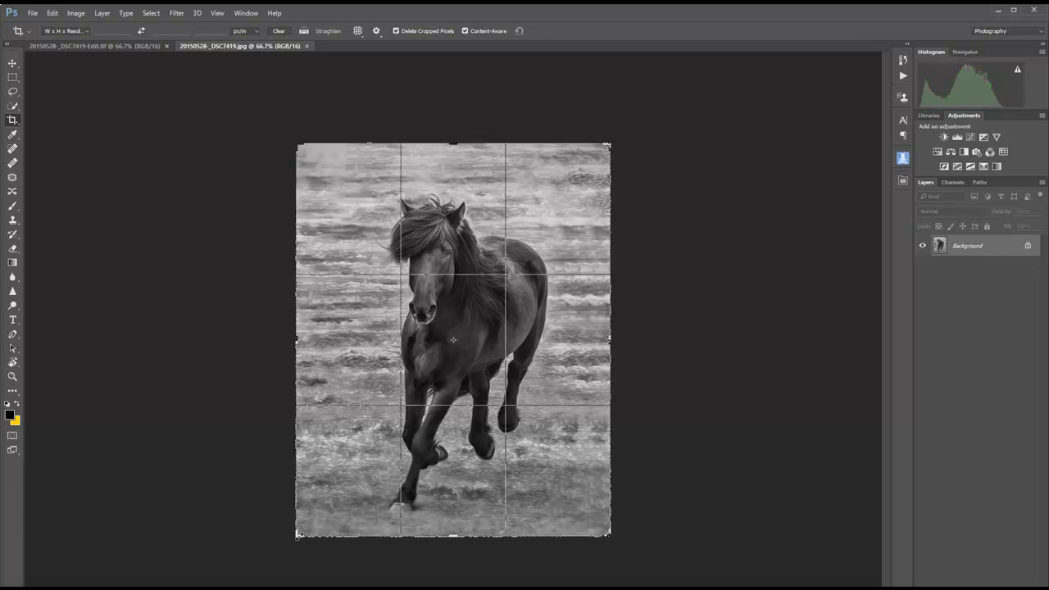
{"action": "left_click_drag", "start_coordinate": [299, 534], "coordinate": [293, 553]}
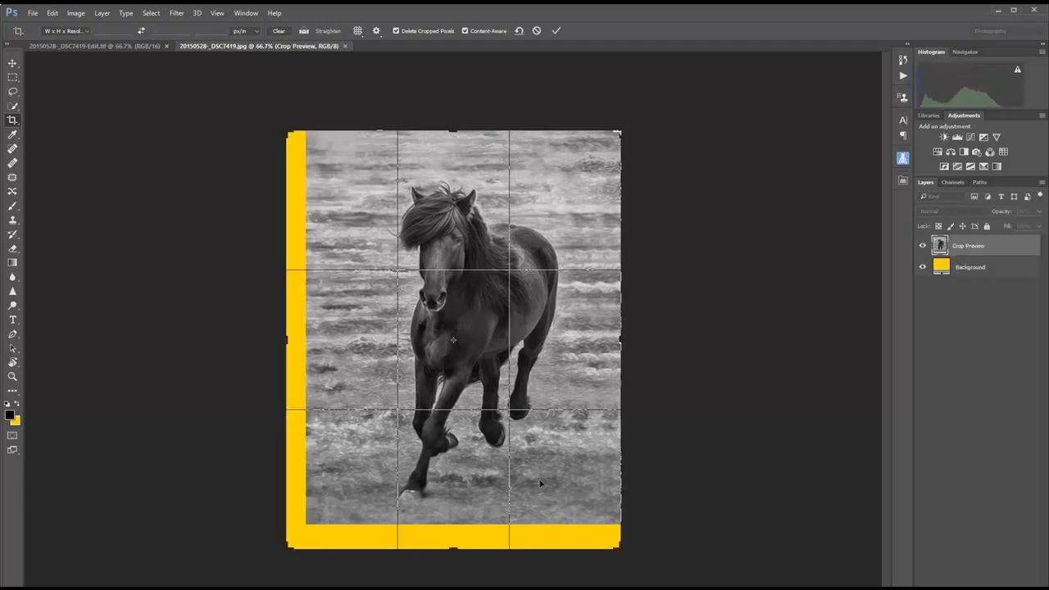
{"action": "key", "text": "Return"}
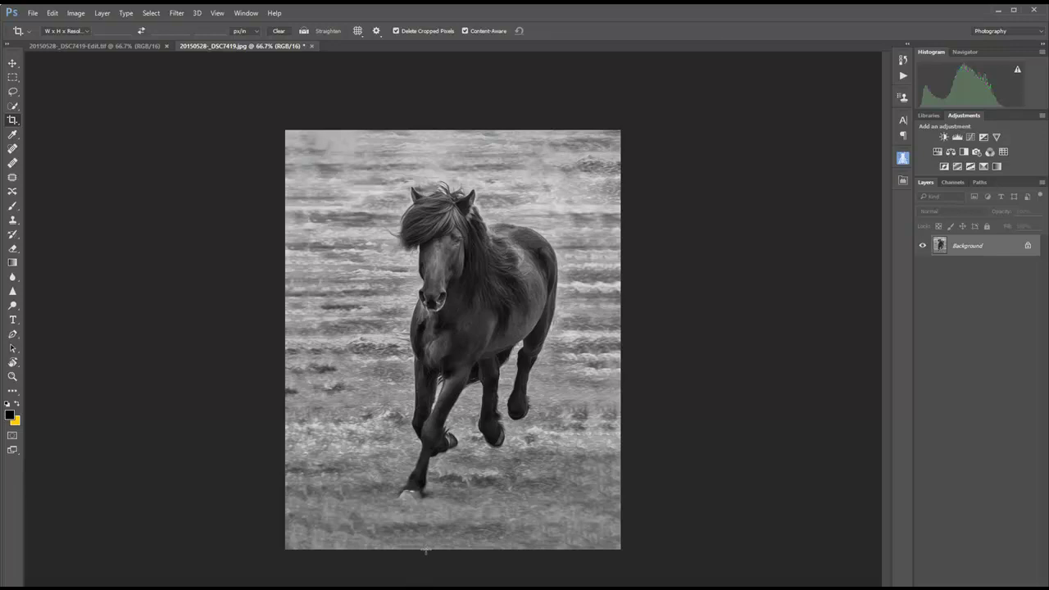
Extend the bottom edge with a Content-Aware crop, save as 20150528-_DSC7419-Edit.tif, return to Lightroom
{"action": "left_click", "coordinate": [446, 508]}
{"action": "left_click_drag", "start_coordinate": [451, 549], "coordinate": [452, 555]}
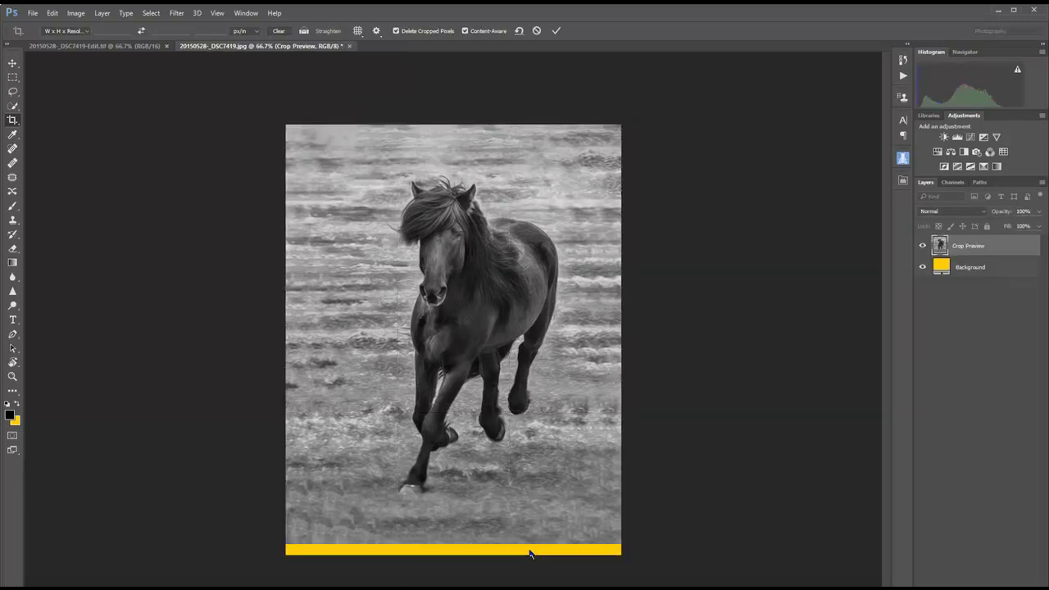
{"action": "key", "text": "Return"}
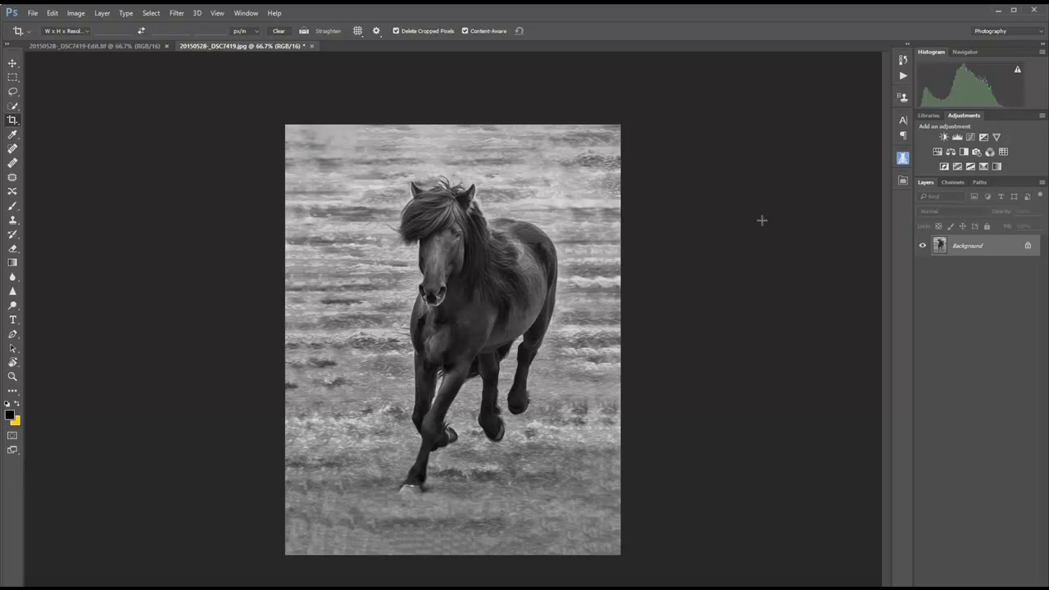
{"action": "key", "text": "ctrl+s"}
{"action": "key", "text": "alt+Tab"}
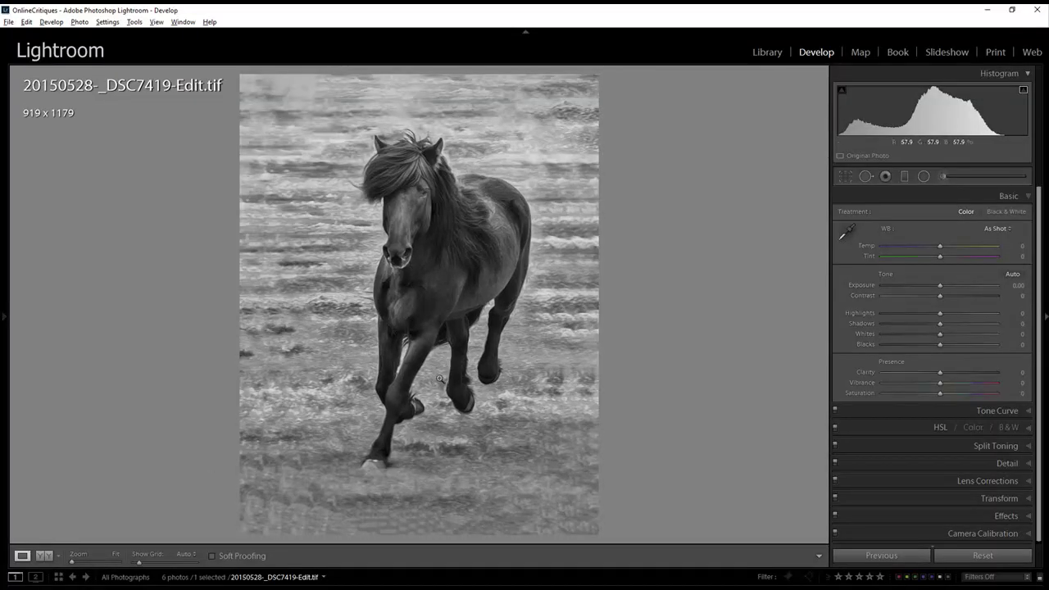
{"action": "key", "text": "Right"}
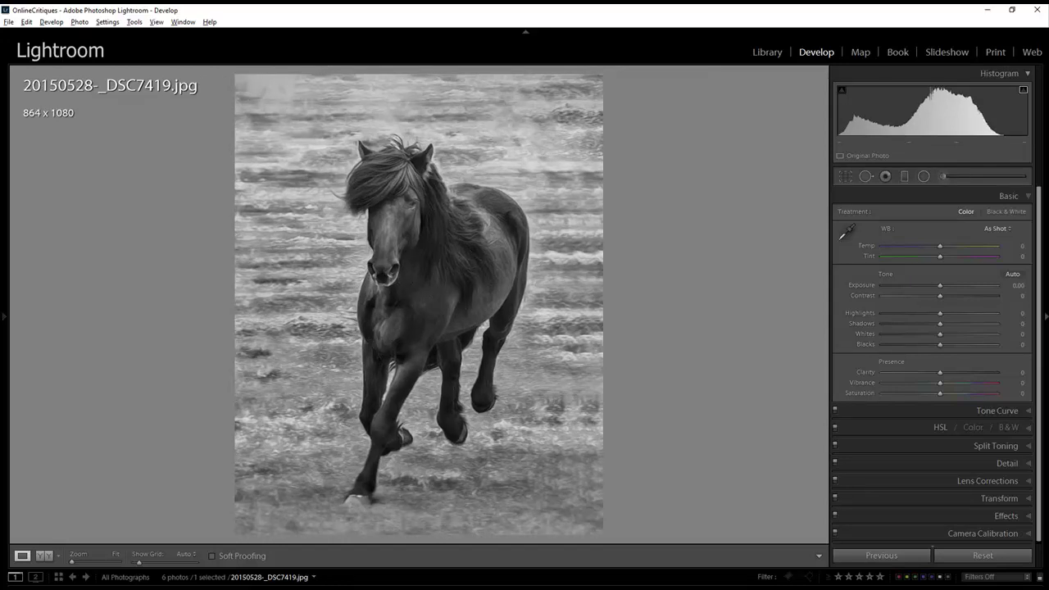
{"action": "key", "text": "Left"}
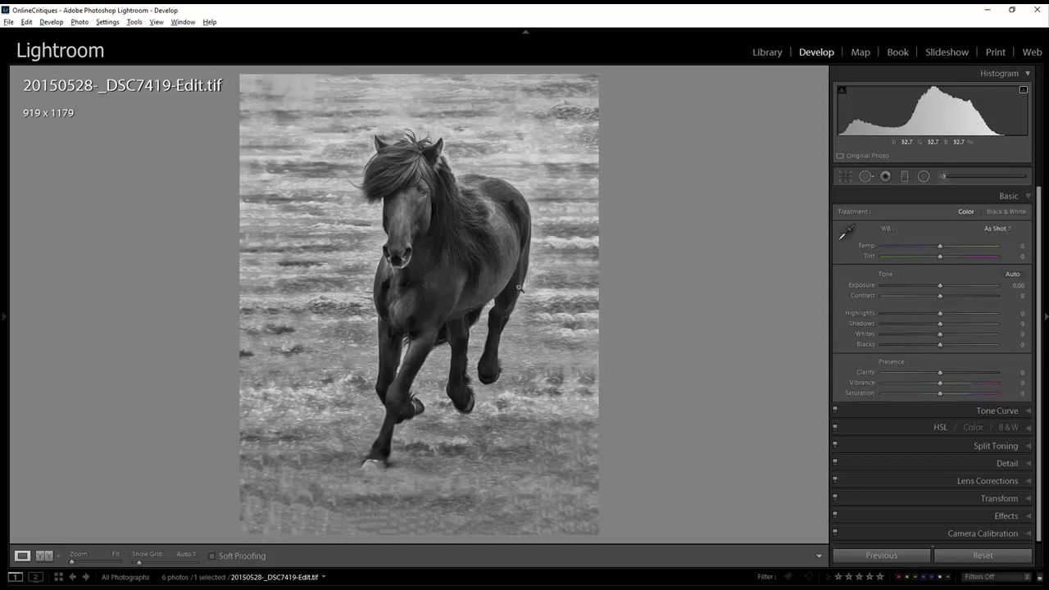
Raise Contrast on the extended horse image to +19 in the Basic panel
{"action": "left_click_drag", "start_coordinate": [940, 297], "coordinate": [943, 299]}
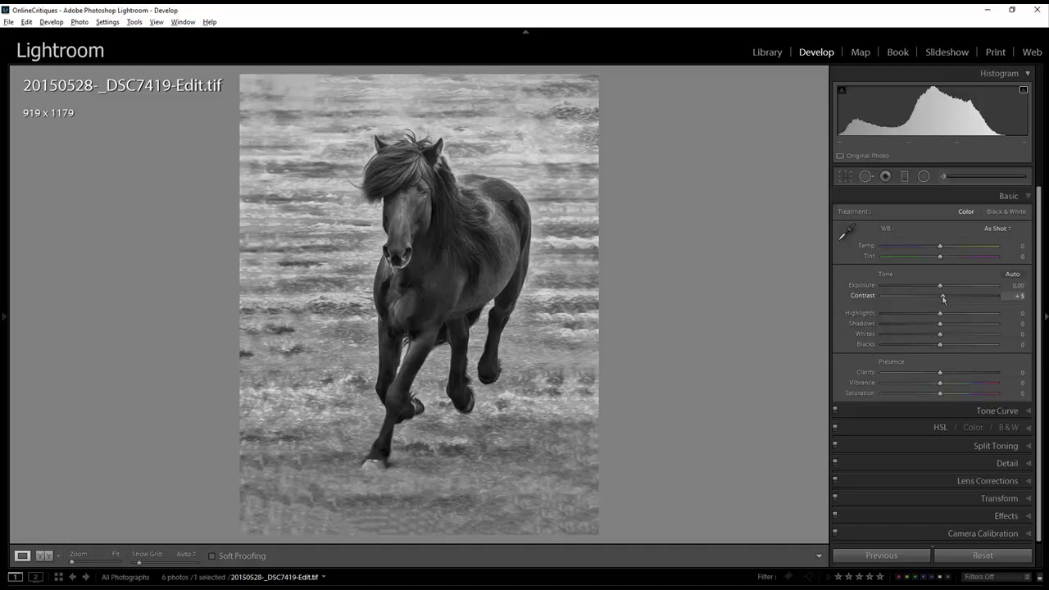
{"action": "left_click_drag", "start_coordinate": [944, 299], "coordinate": [951, 301]}
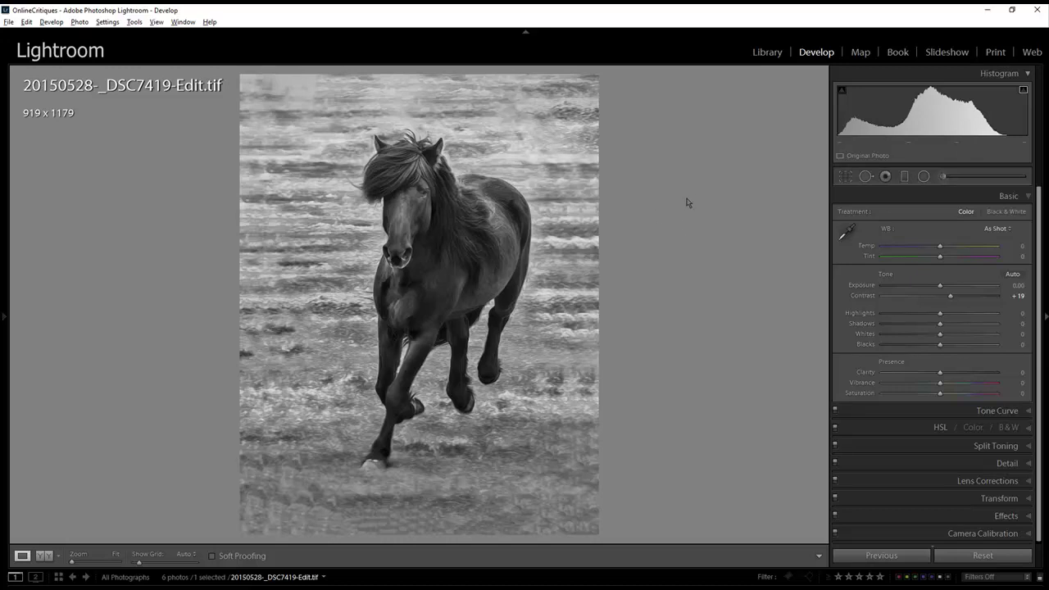
Add a graduated filter with reset sliders and Exposure -0.40 across the top of the horse photo
{"action": "left_click", "coordinate": [923, 179]}
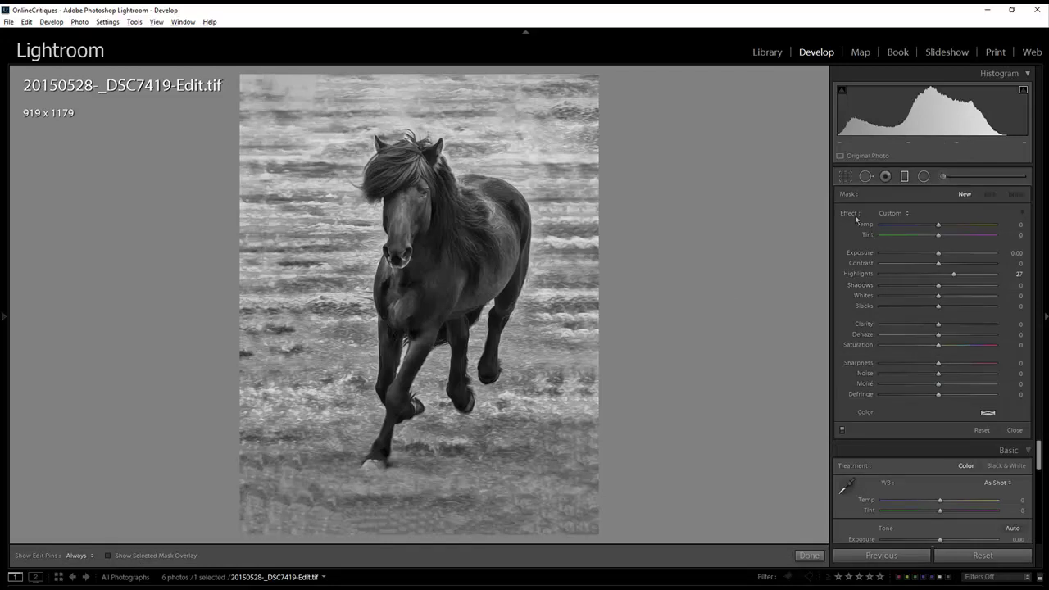
{"action": "double_click", "coordinate": [849, 214]}
{"action": "left_click_drag", "start_coordinate": [939, 257], "coordinate": [932, 257]}
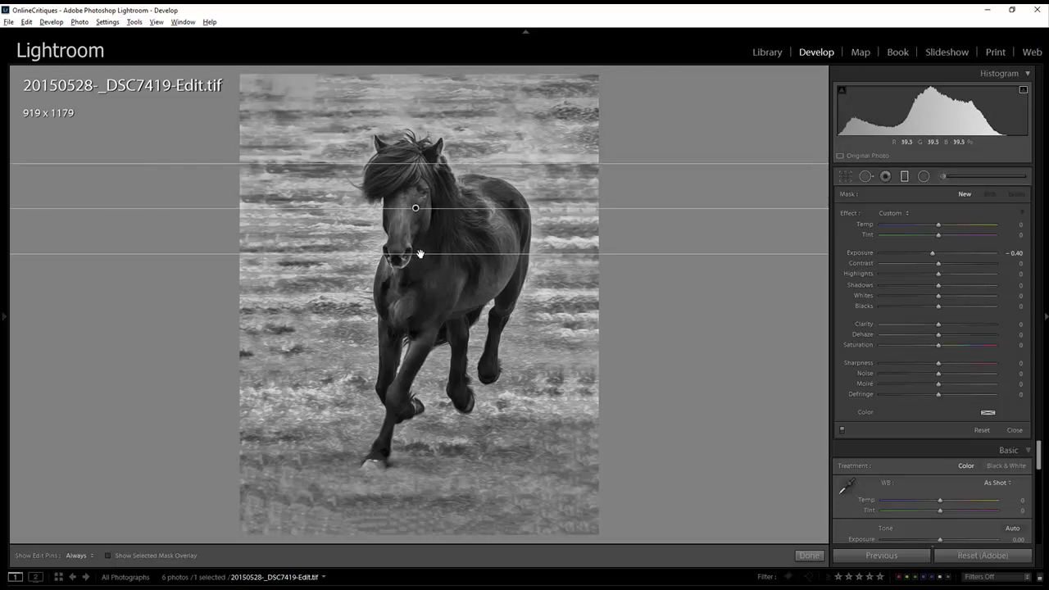
{"action": "left_click_drag", "start_coordinate": [420, 254], "coordinate": [419, 252]}
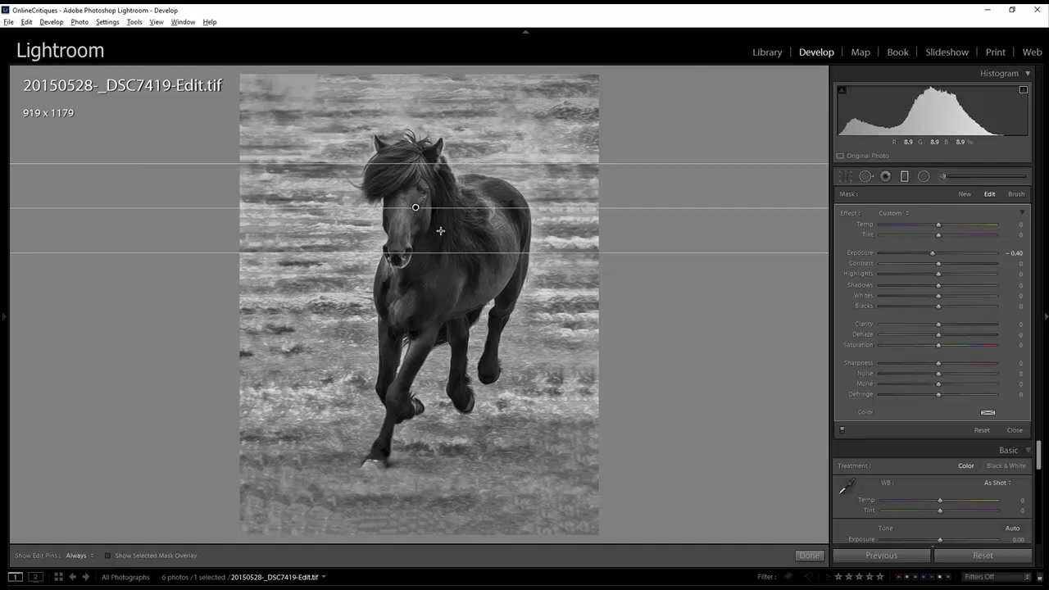
Switch the graduated filter's mask brush to Erase and show the mask overlay
{"action": "key", "text": "shift+t"}
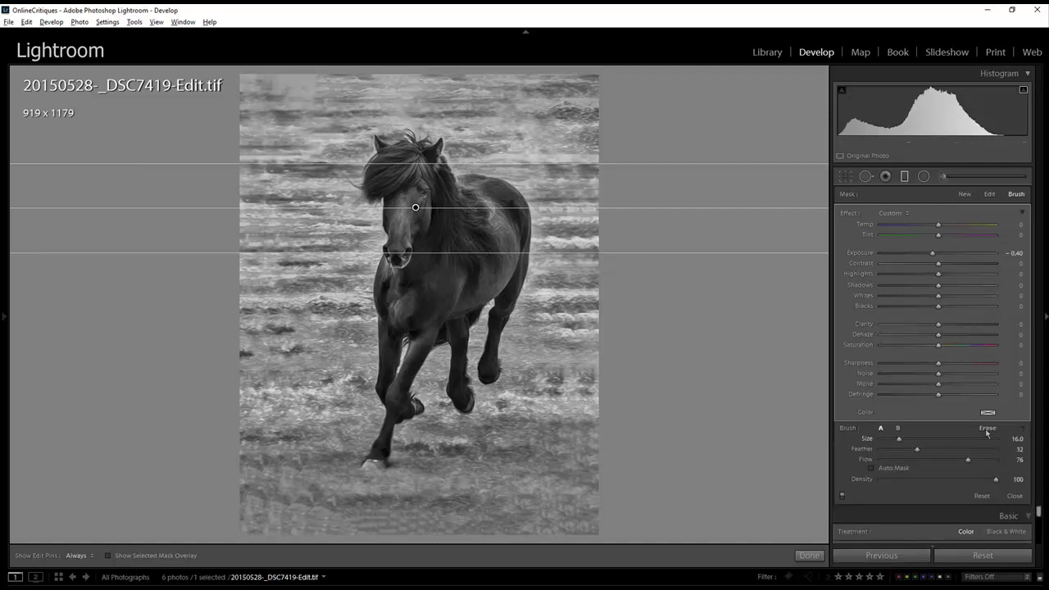
{"action": "left_click", "coordinate": [988, 428]}
{"action": "scroll", "coordinate": [523, 245], "scroll_direction": "up", "scroll_amount": 3}
{"action": "scroll", "coordinate": [446, 195], "scroll_direction": "up", "scroll_amount": 3}
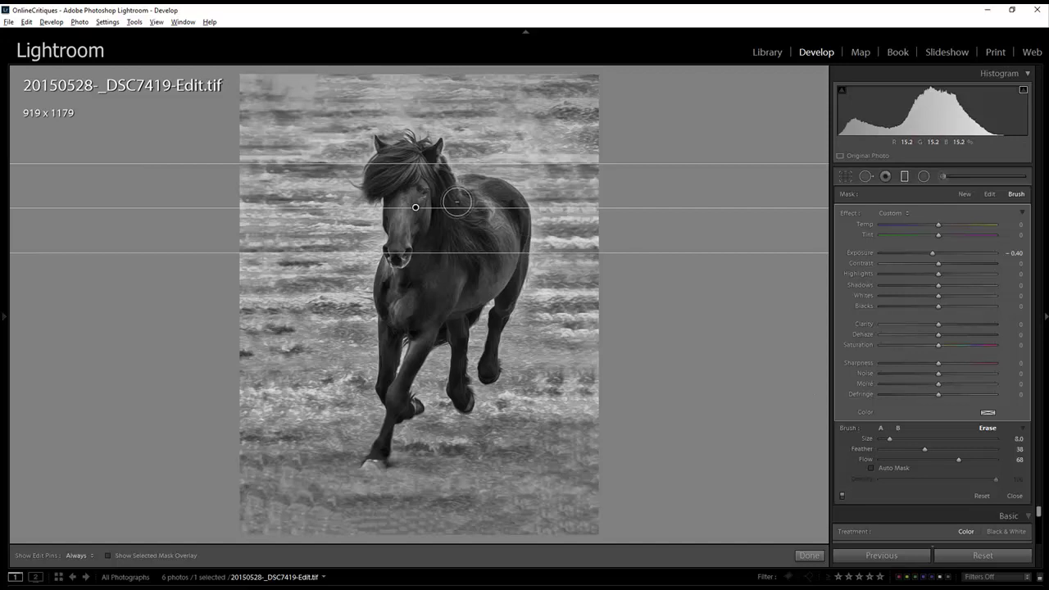
{"action": "key", "text": "h"}
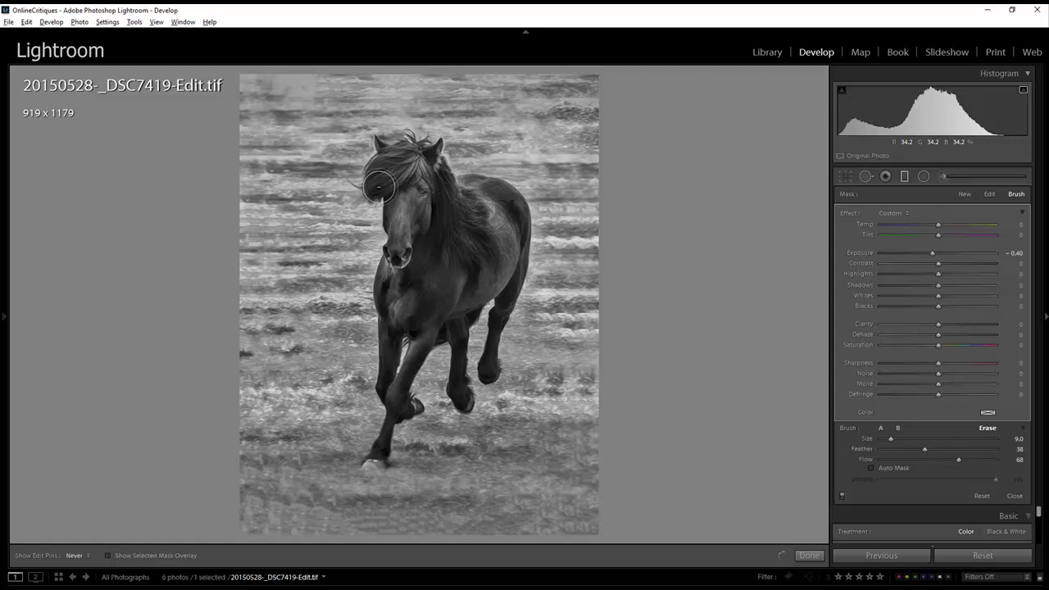
{"action": "key", "text": "h"}
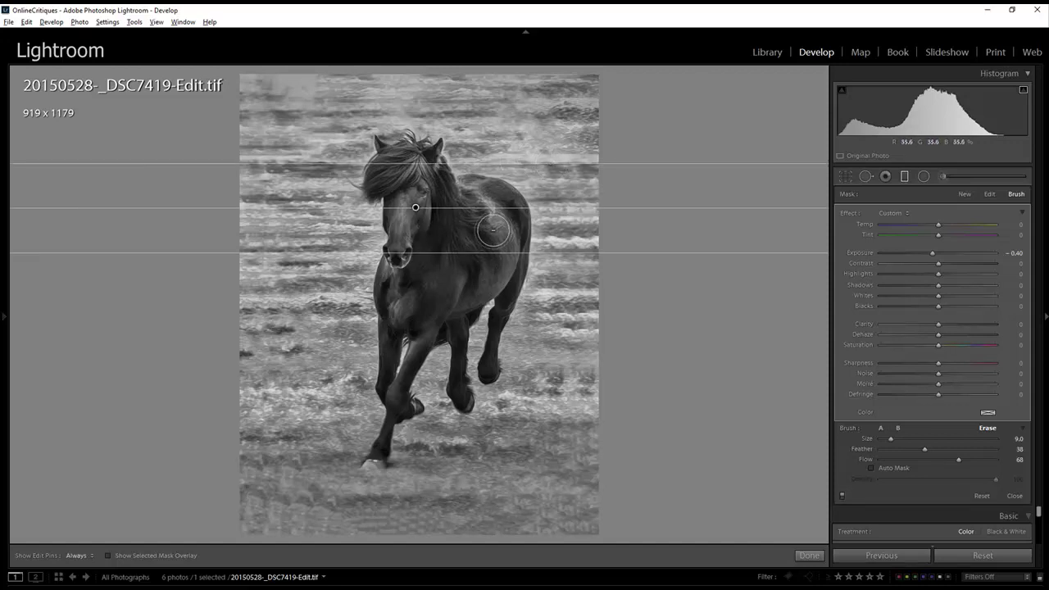
{"action": "key", "text": "o"}
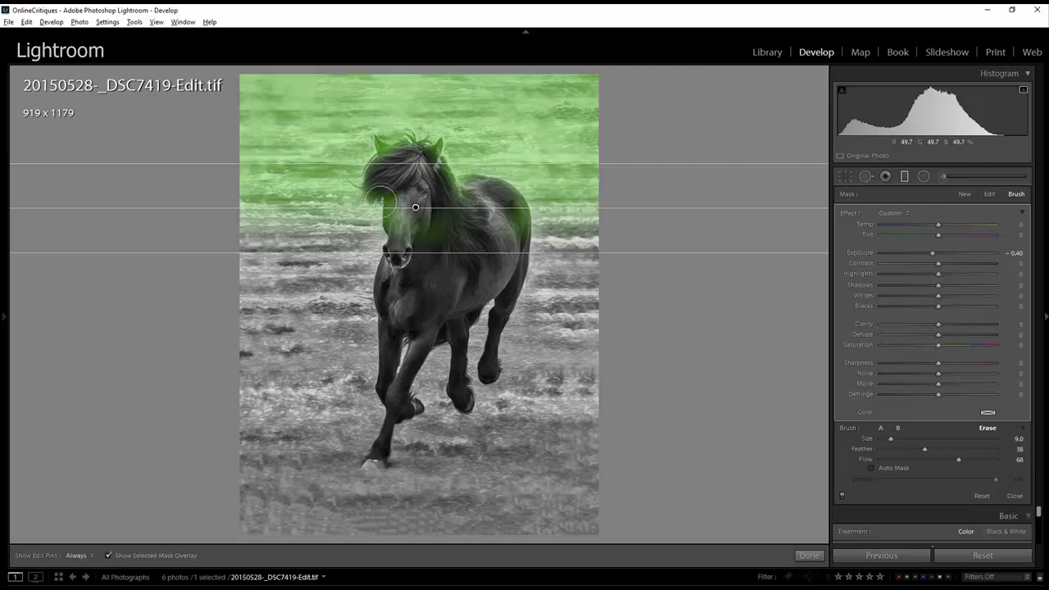
{"action": "key", "text": "h"}
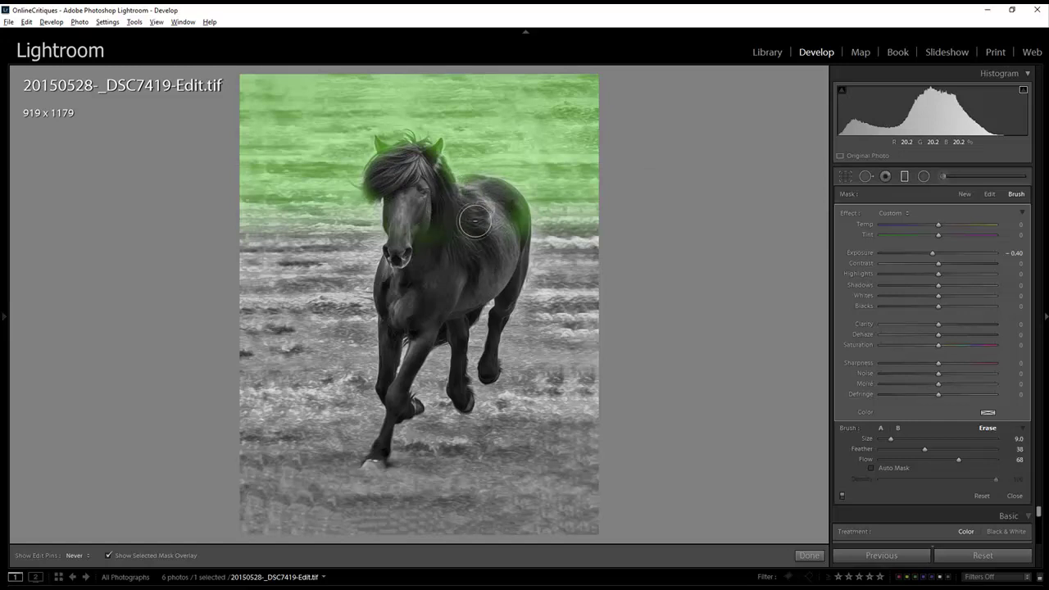
{"action": "key", "text": "h"}
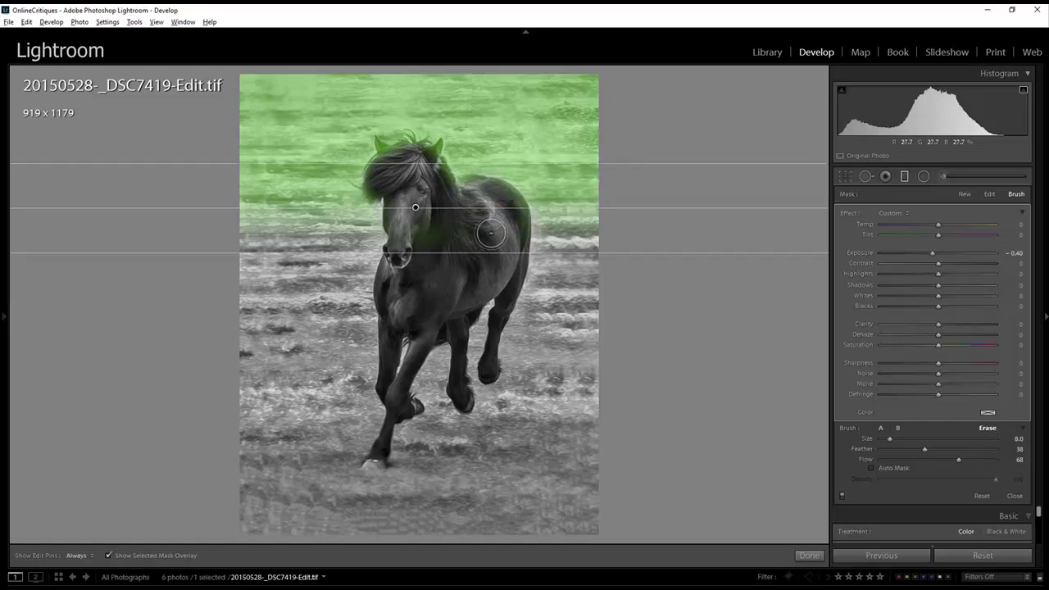
With a smaller brush, erase the filter's darkening from the horse's face and neck
{"action": "key", "text": "bracketleft"}
{"action": "key", "text": "bracketleft"}
{"action": "key", "text": "bracketleft"}
{"action": "key", "text": "bracketleft"}
{"action": "key", "text": "bracketleft"}
{"action": "key", "text": "h"}
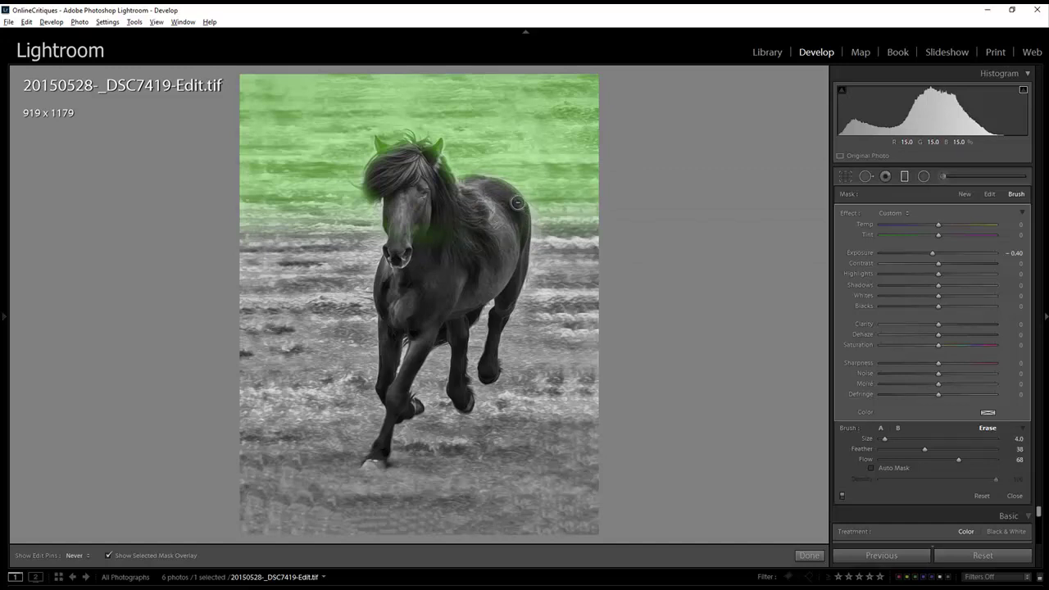
{"action": "key", "text": "h"}
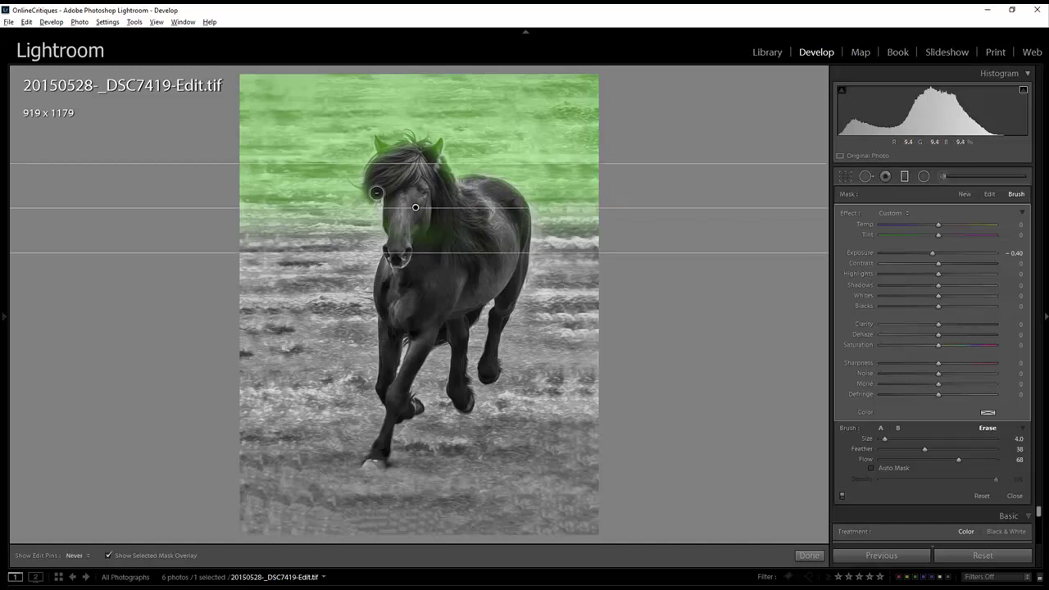
{"action": "key", "text": "h"}
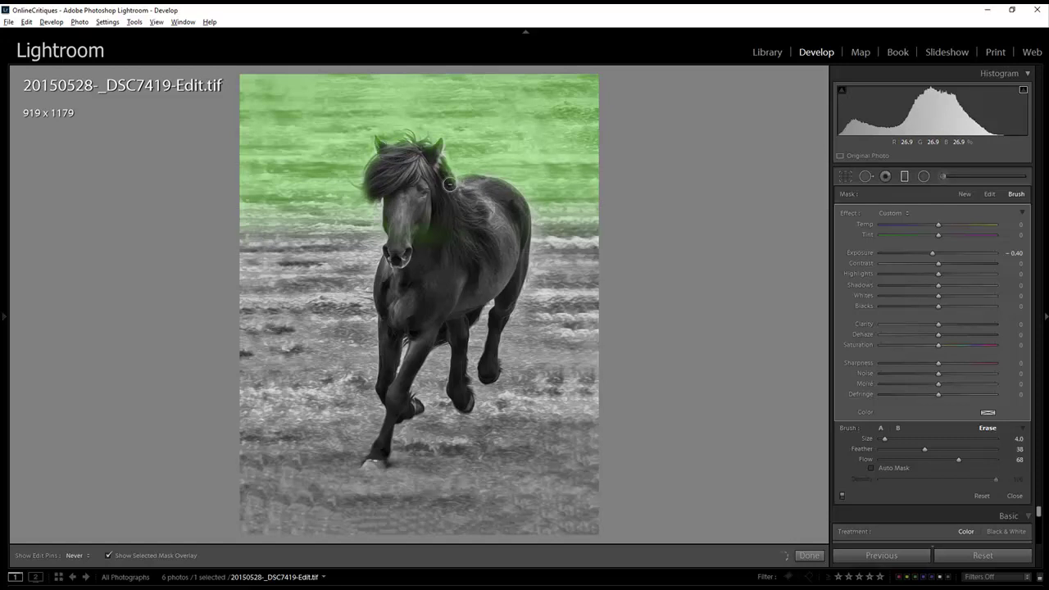
{"action": "mouse_move", "coordinate": [449, 182]}
{"action": "left_mouse_down"}
{"action": "mouse_move", "coordinate": [455, 234]}
{"action": "mouse_move", "coordinate": [411, 247]}
{"action": "mouse_move", "coordinate": [432, 247]}
{"action": "mouse_move", "coordinate": [443, 226]}
{"action": "mouse_move", "coordinate": [394, 214]}
{"action": "left_mouse_up"}
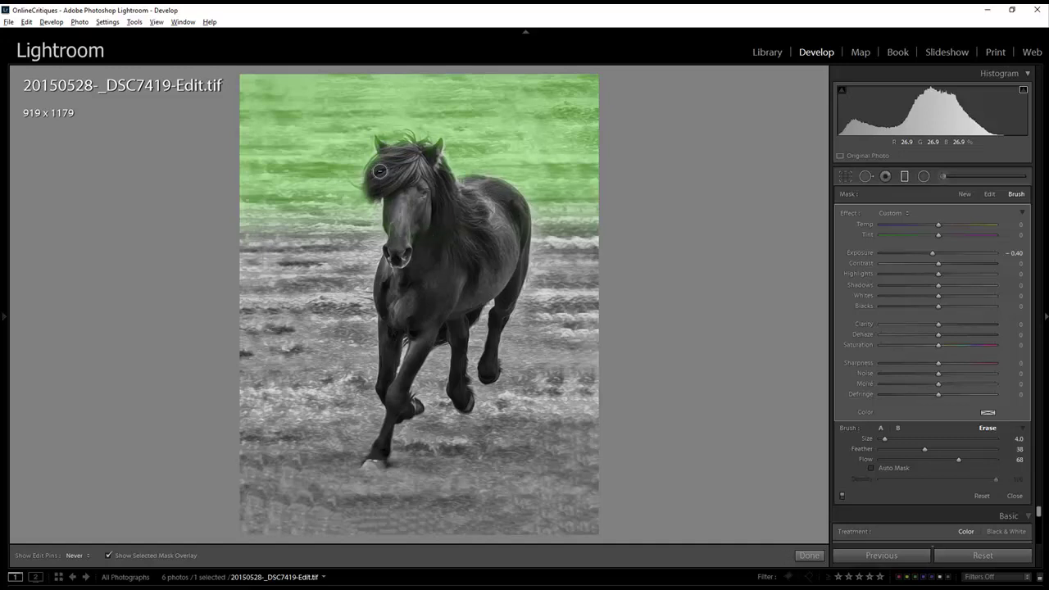
{"action": "key", "text": "h"}
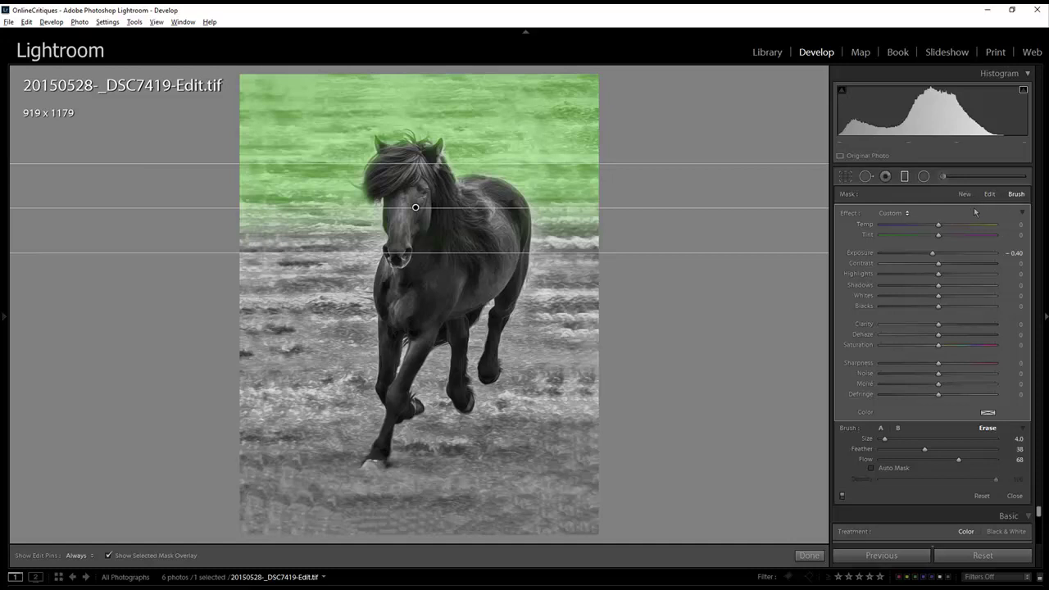
Return the brush to Erase mode and turn off the green mask overlay
{"action": "left_click", "coordinate": [882, 429]}
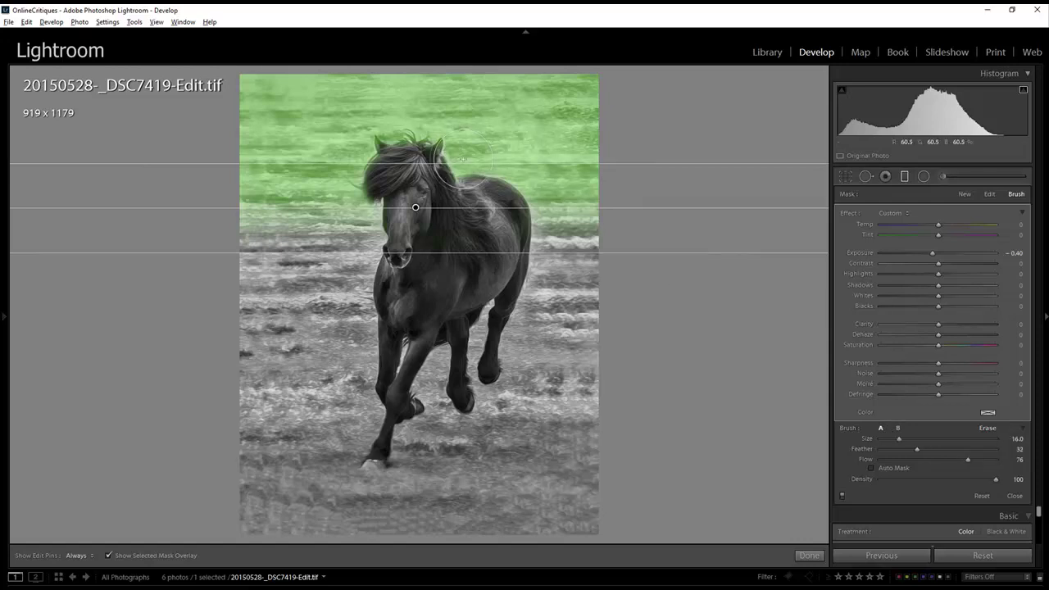
{"action": "scroll", "coordinate": [464, 156], "scroll_direction": "down", "scroll_amount": 4}
{"action": "key", "text": "h"}
{"action": "scroll", "coordinate": [464, 152], "scroll_direction": "down", "scroll_amount": 1}
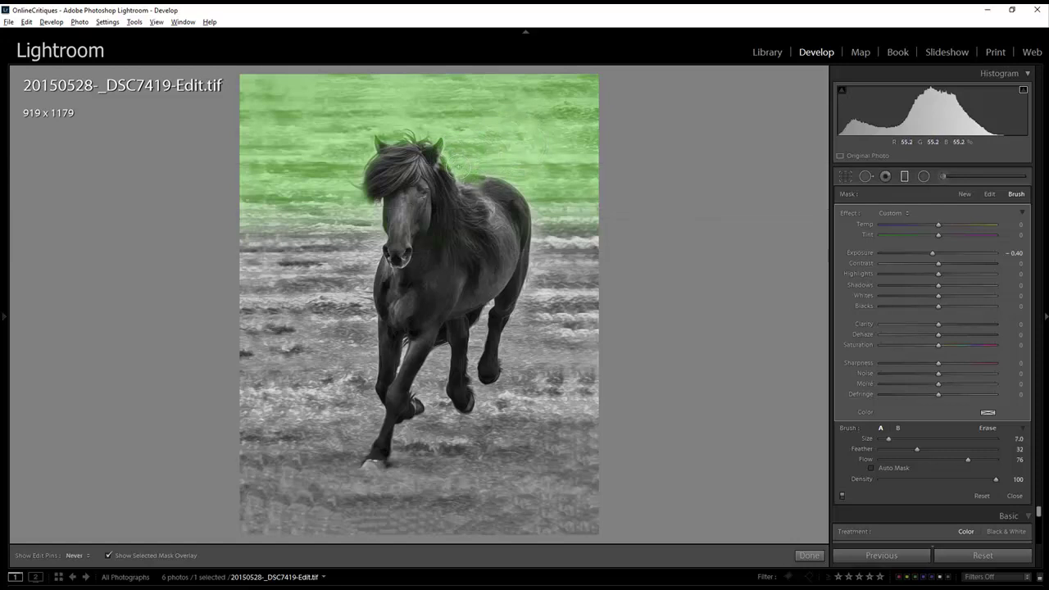
{"action": "key", "text": "alt"}
{"action": "key", "text": "h"}
{"action": "key", "text": "o"}
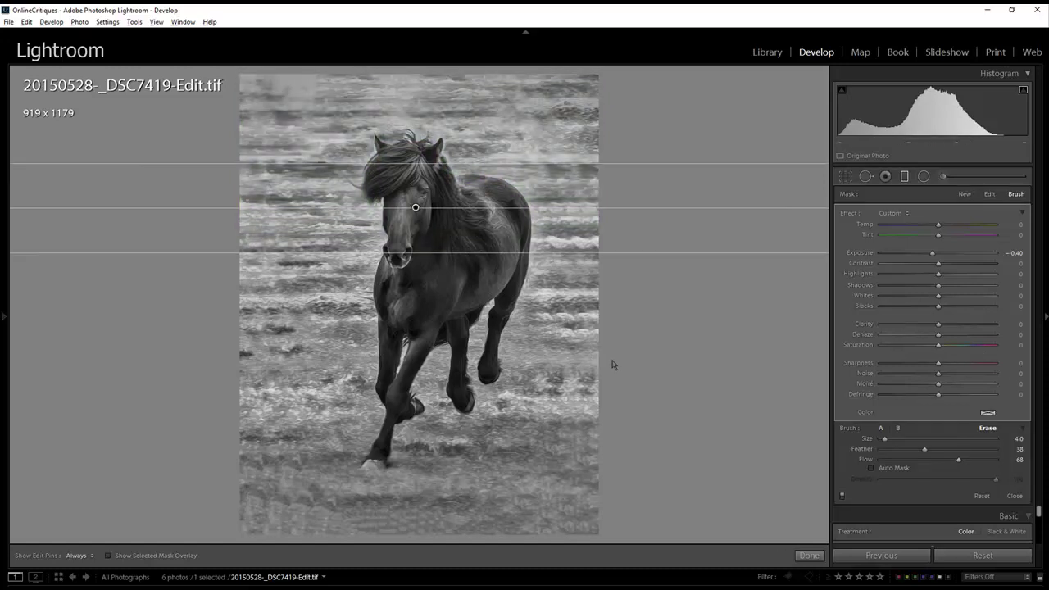
Close the graduated filter and start an Adjustment Brush with Exposure reset and Highlights +31
{"action": "left_click", "coordinate": [809, 555]}
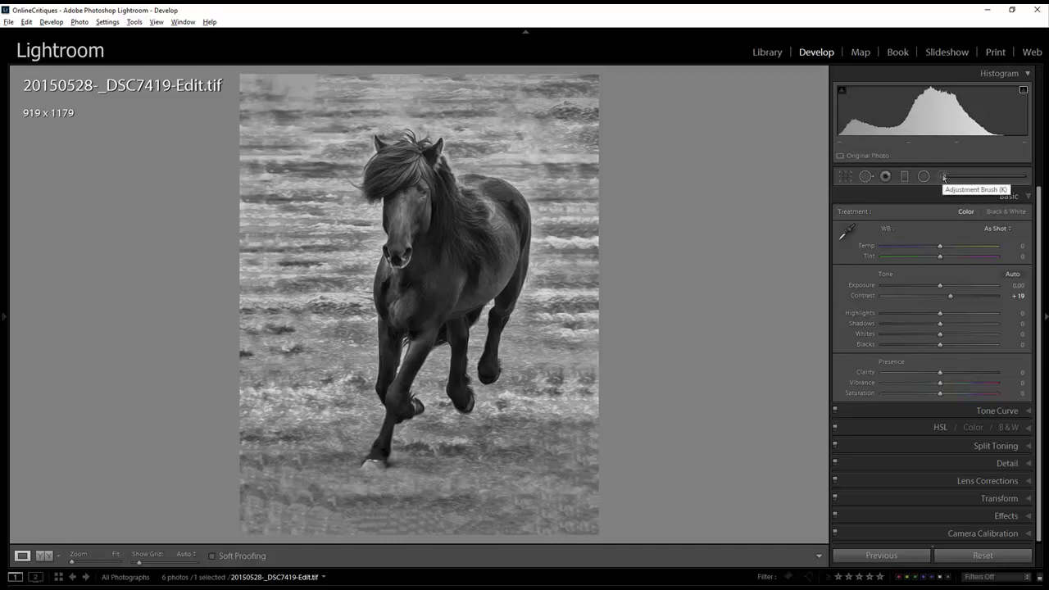
{"action": "left_click", "coordinate": [943, 177]}
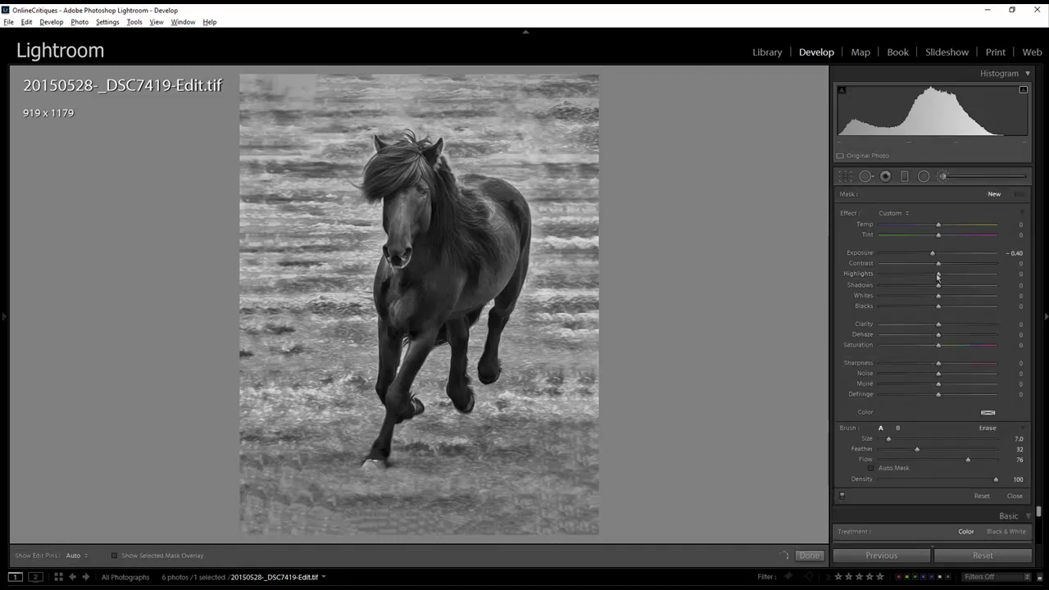
{"action": "double_click", "coordinate": [867, 253]}
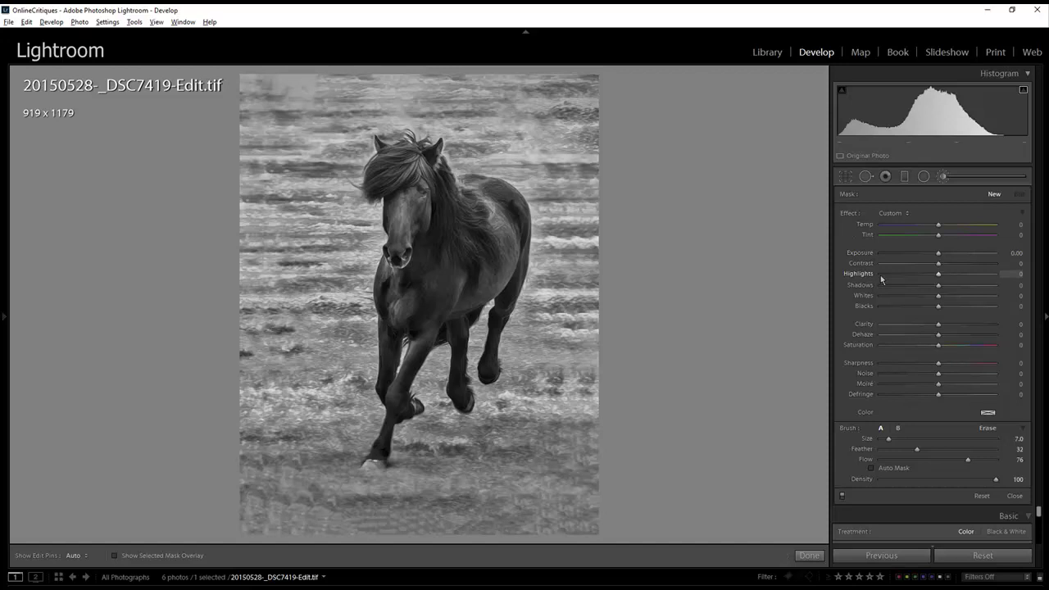
{"action": "left_click_drag", "start_coordinate": [940, 276], "coordinate": [957, 279]}
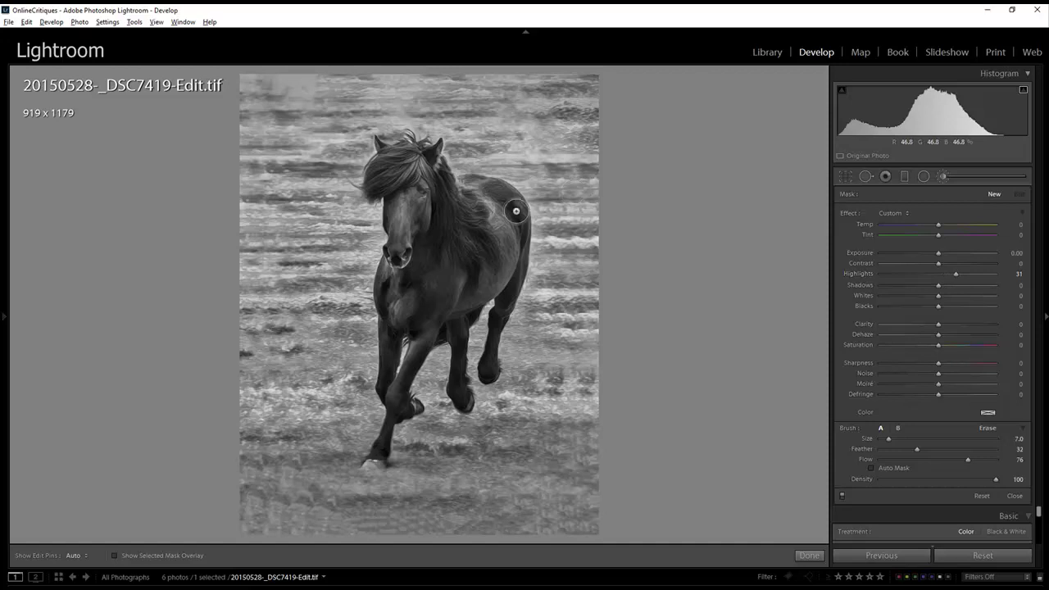
Paint the highlights boost over the horse's forelock and finish the brush edit
{"action": "key", "text": "h"}
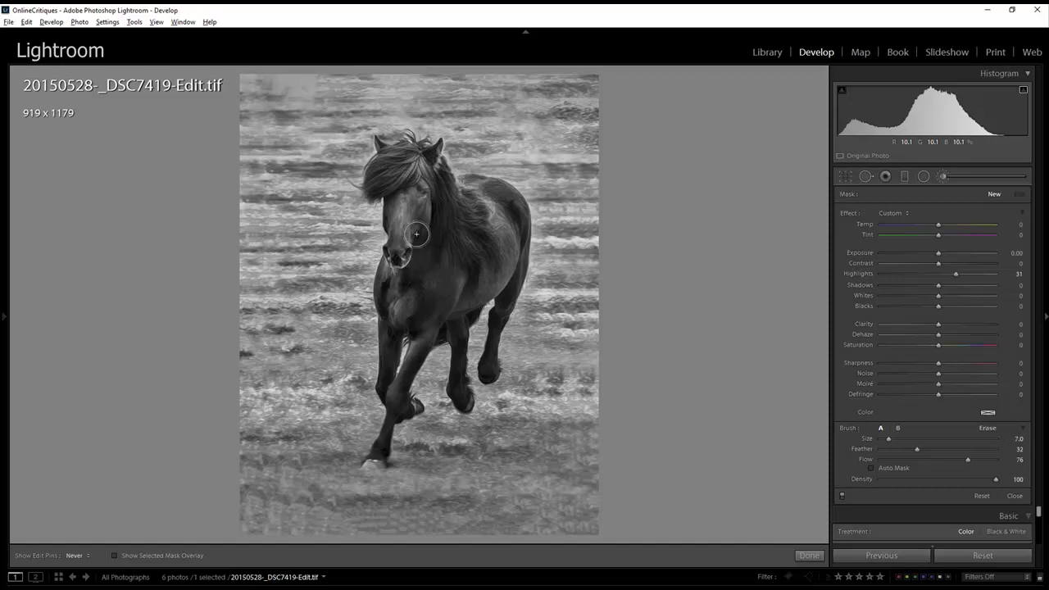
{"action": "mouse_move", "coordinate": [407, 175]}
{"action": "left_mouse_down"}
{"action": "mouse_move", "coordinate": [441, 221]}
{"action": "mouse_move", "coordinate": [504, 251]}
{"action": "left_mouse_up"}
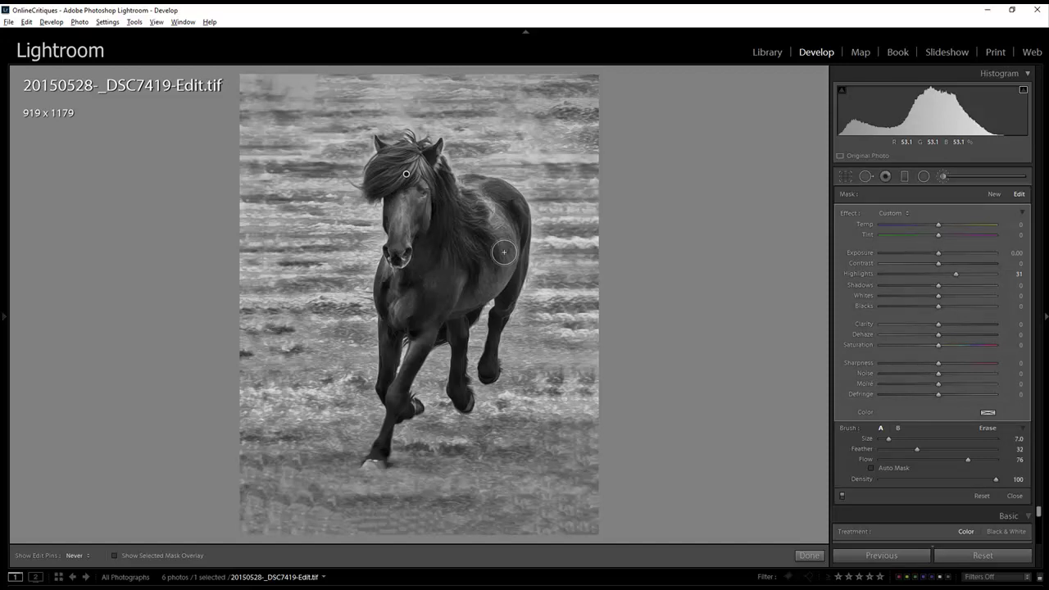
{"action": "key", "text": "h"}
{"action": "key", "text": "h"}
{"action": "key", "text": "h"}
{"action": "left_click", "coordinate": [809, 556]}
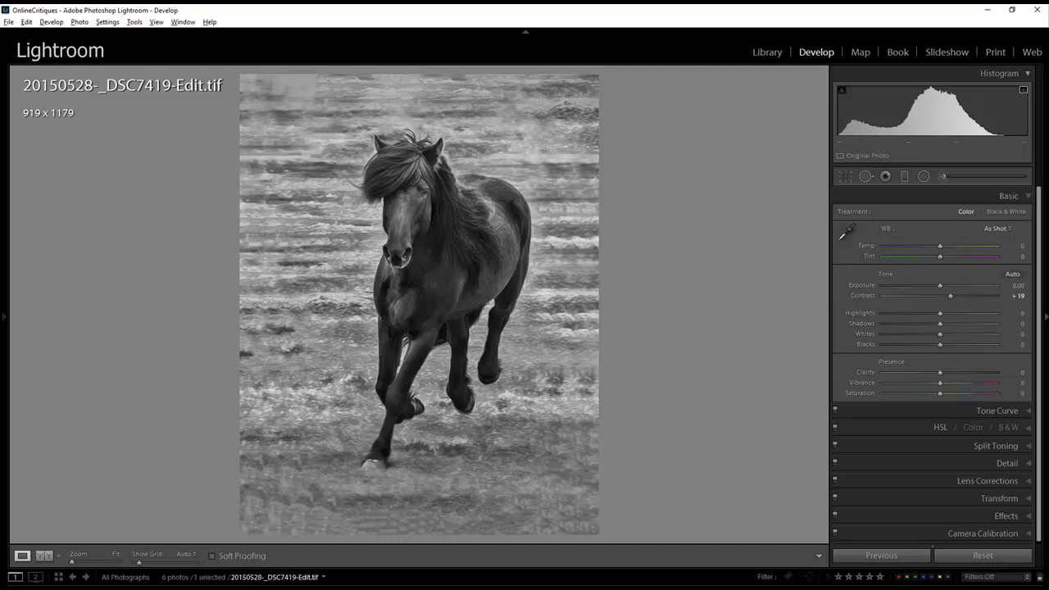
Step forward in the filmstrip to the misty lake-and-castle photo DSC8744.jpg
{"action": "key", "text": "Right"}
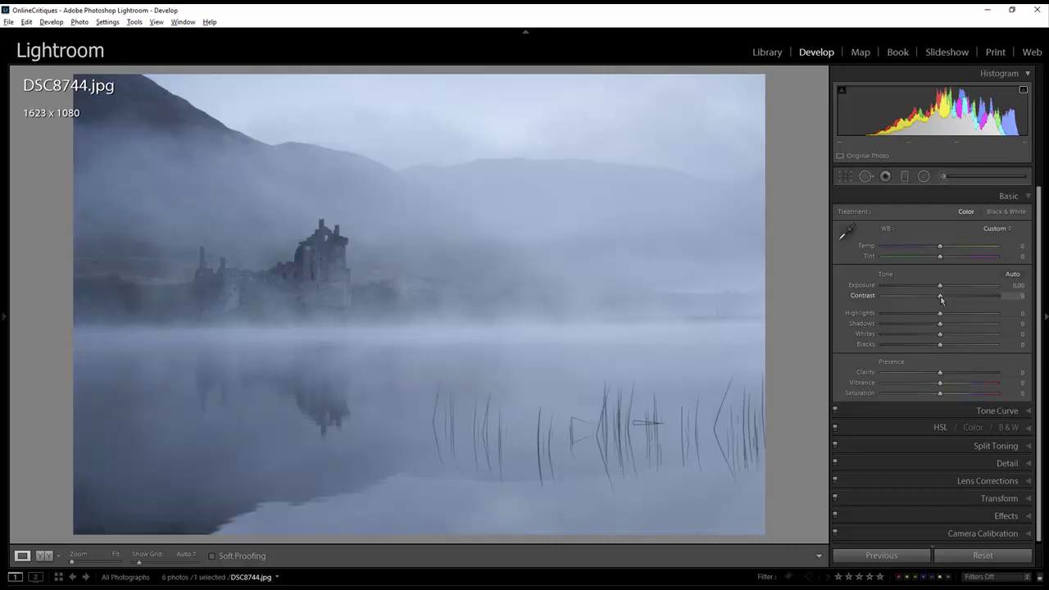
Drag the castle photo's Contrast slider up to +23
{"action": "left_click_drag", "start_coordinate": [945, 299], "coordinate": [951, 302]}
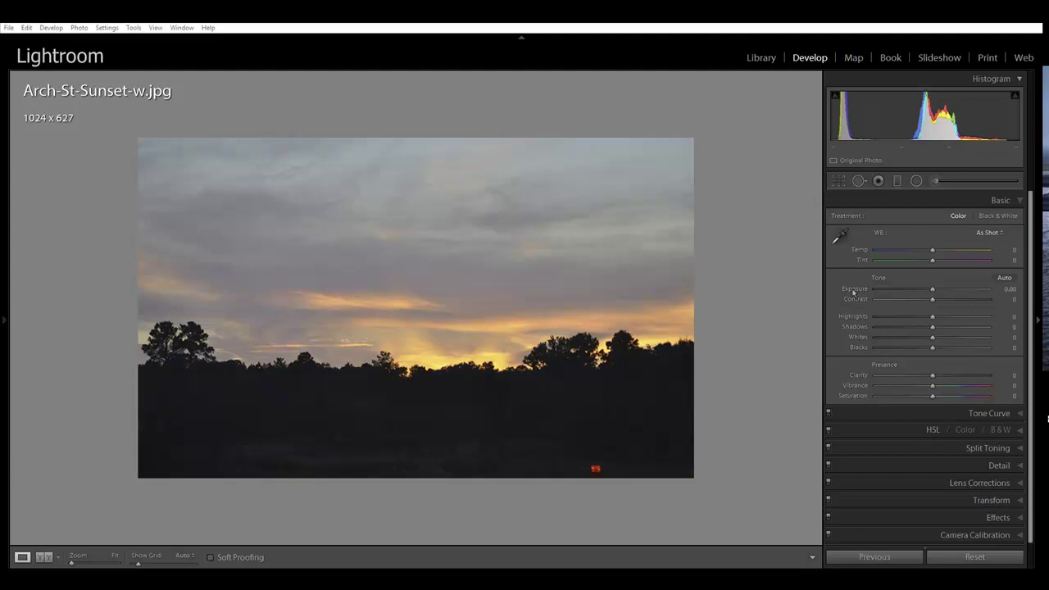
Heal the small red spot with Spot Removal, undo it, then open Crop & Straighten
{"action": "left_click", "coordinate": [859, 180]}
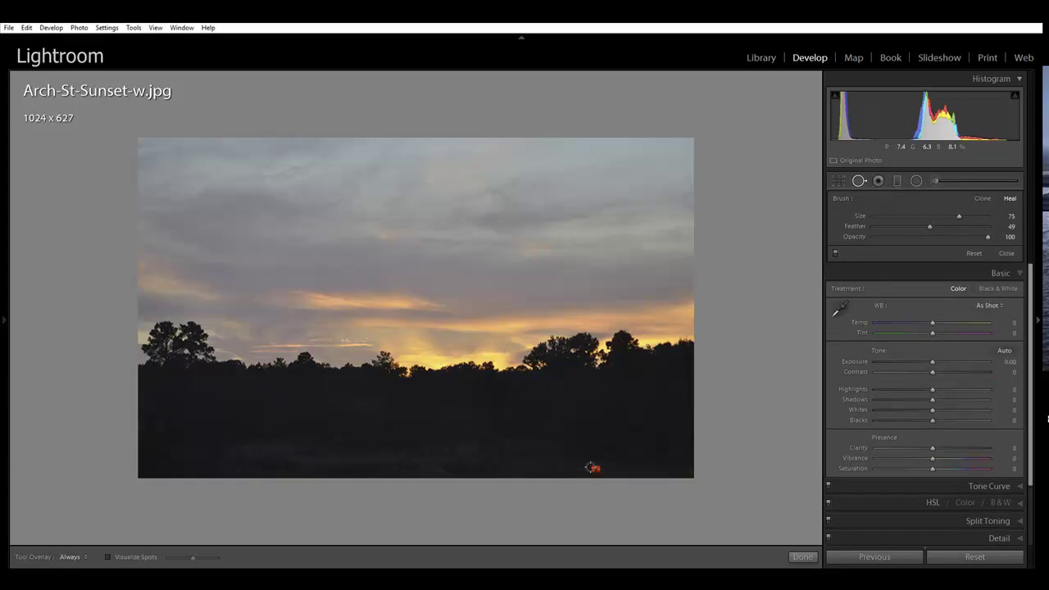
{"action": "left_click", "coordinate": [593, 468]}
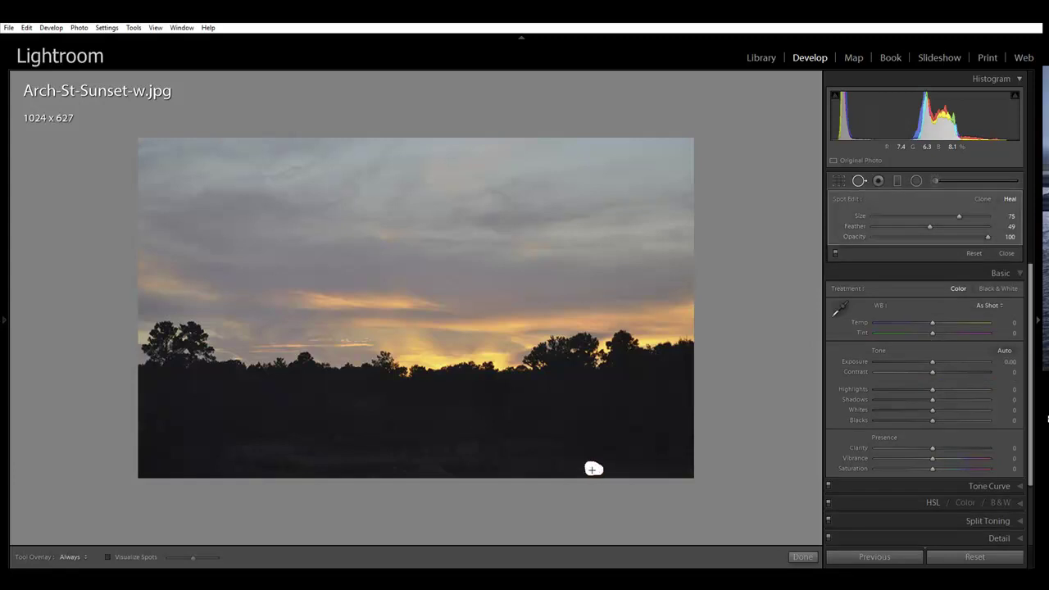
{"action": "left_click", "coordinate": [810, 562]}
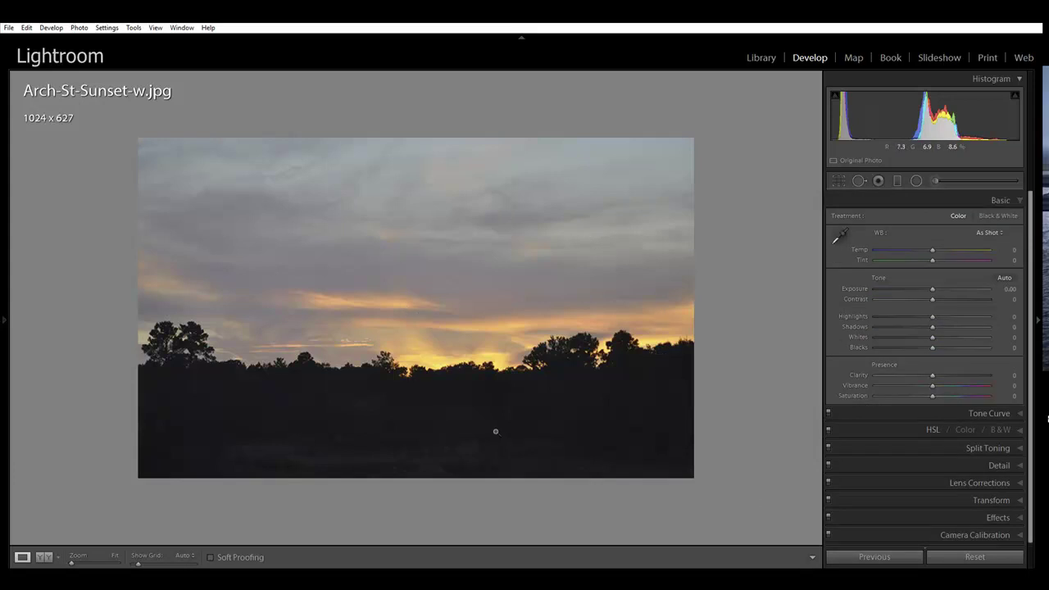
{"action": "key", "text": "ctrl+z"}
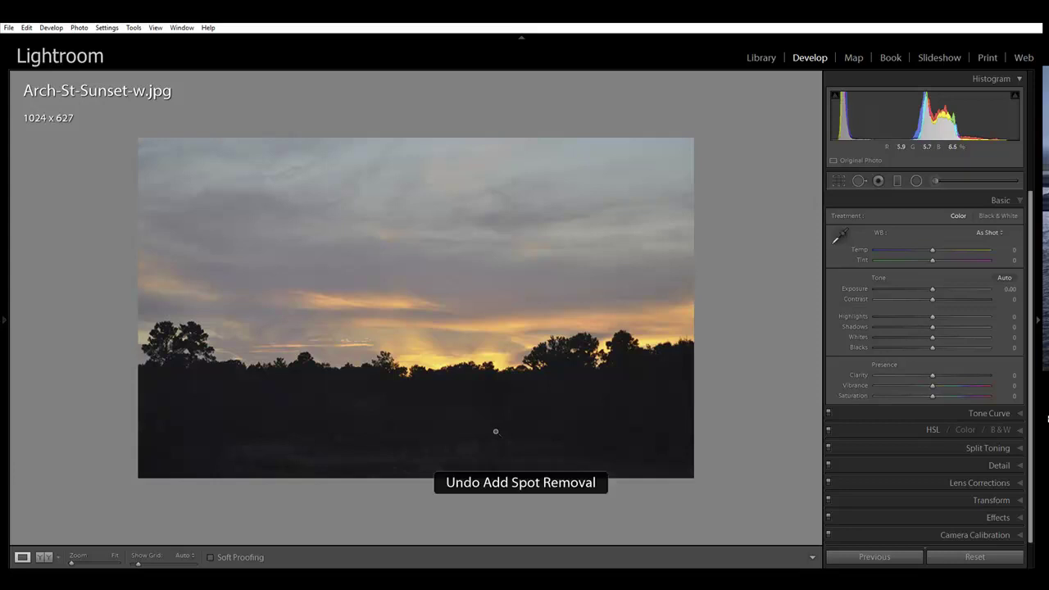
{"action": "key", "text": "r"}
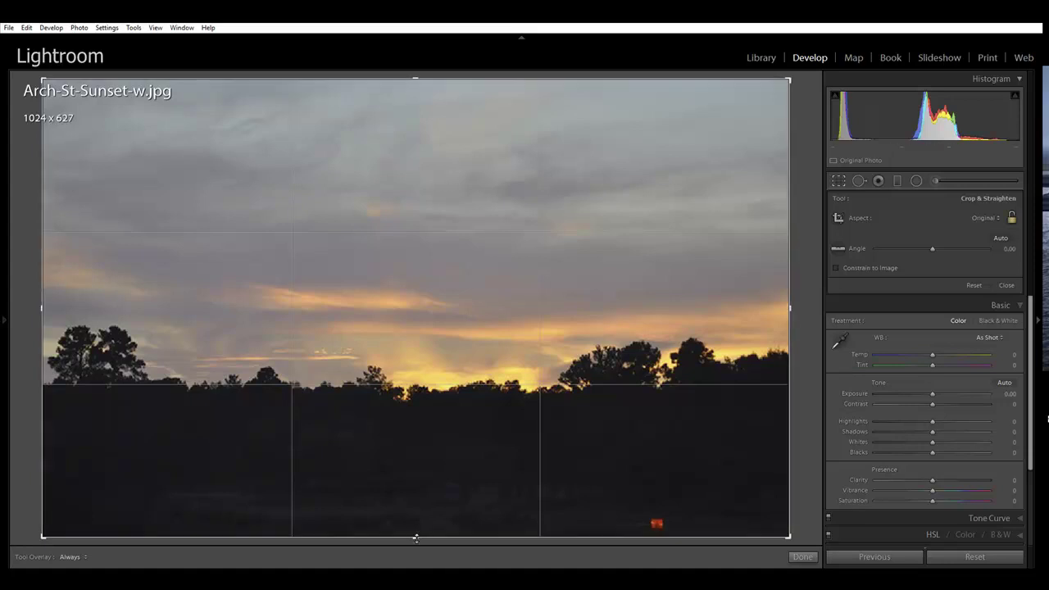
Raise the crop's bottom edge above the red spot and apply it, leaving 1024 x 564
{"action": "left_click_drag", "start_coordinate": [416, 538], "coordinate": [415, 513]}
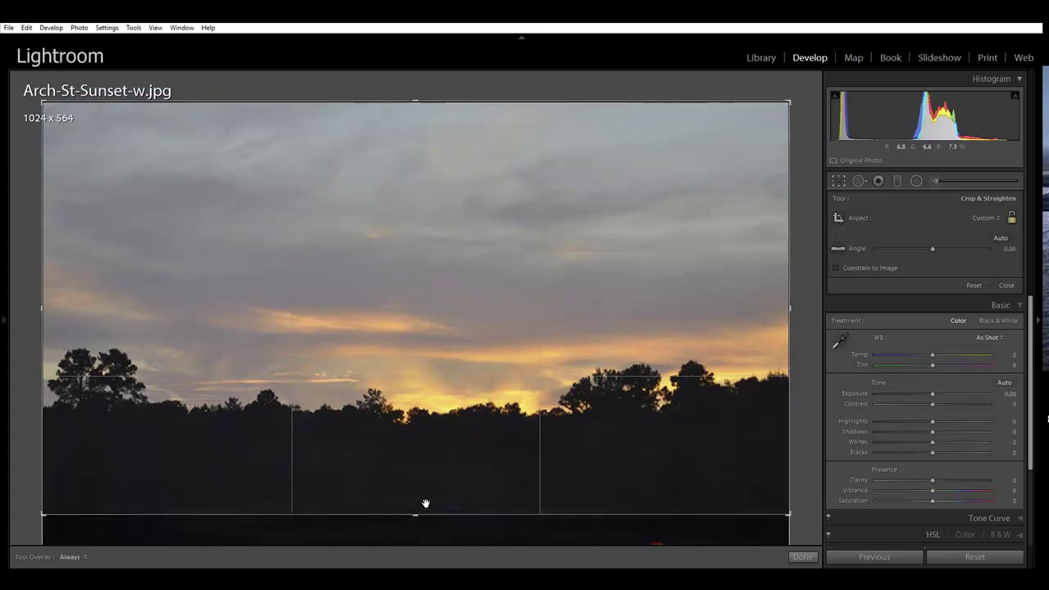
{"action": "key", "text": "Return"}
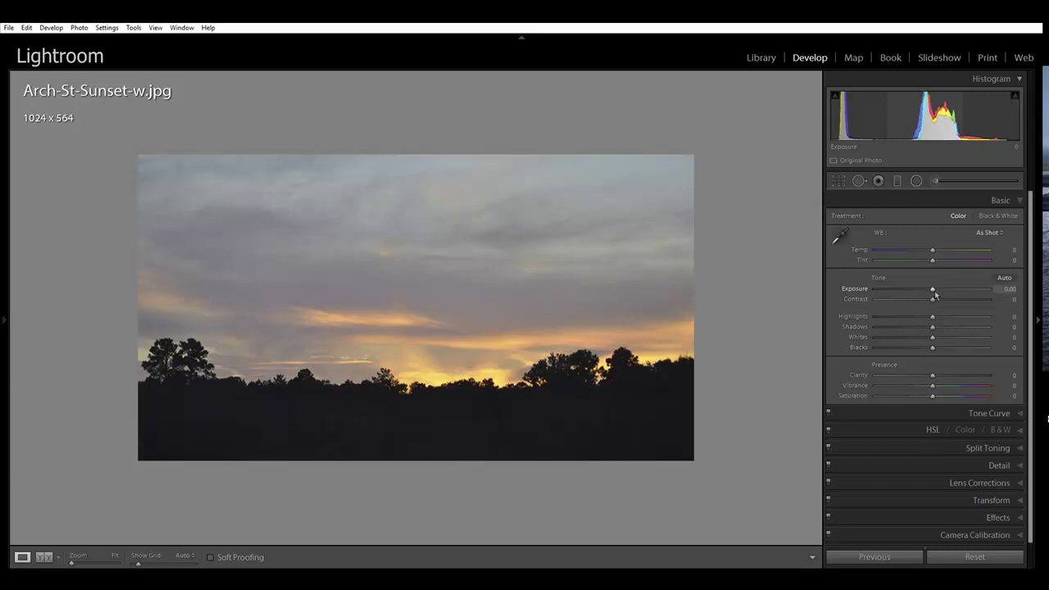
Set Exposure -0.46, Contrast +17, Highlights +12 and Saturation +23 in the Basic panel
{"action": "left_click_drag", "start_coordinate": [935, 295], "coordinate": [930, 295]}
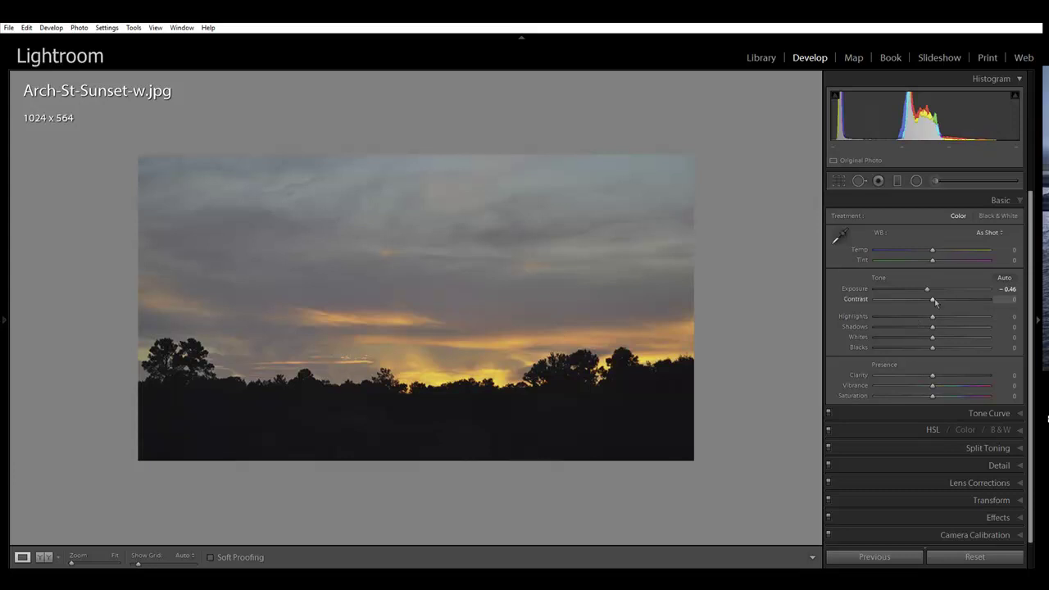
{"action": "left_click_drag", "start_coordinate": [934, 302], "coordinate": [944, 305]}
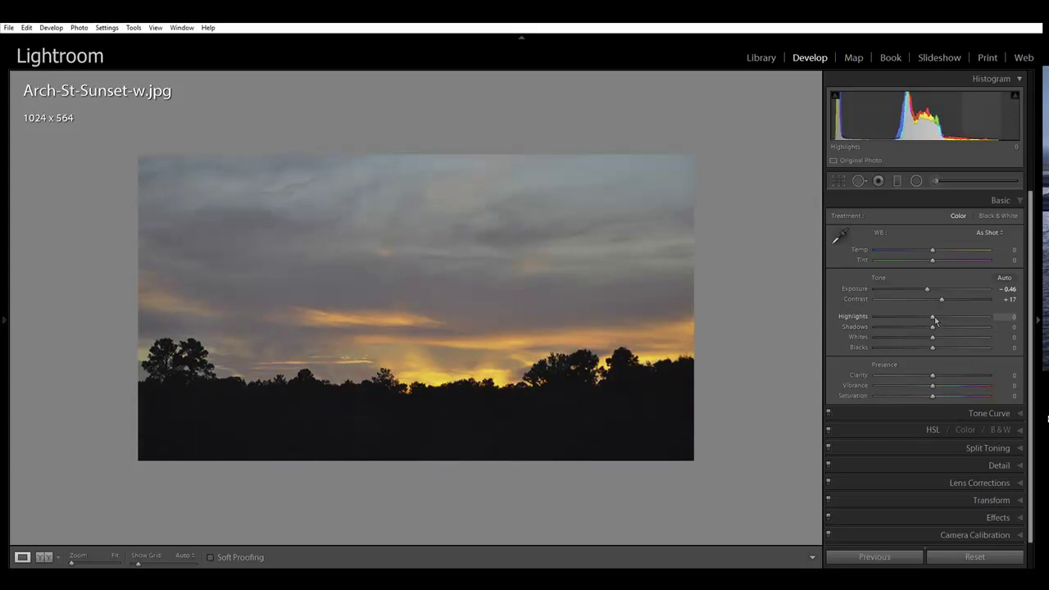
{"action": "left_click_drag", "start_coordinate": [933, 317], "coordinate": [943, 321]}
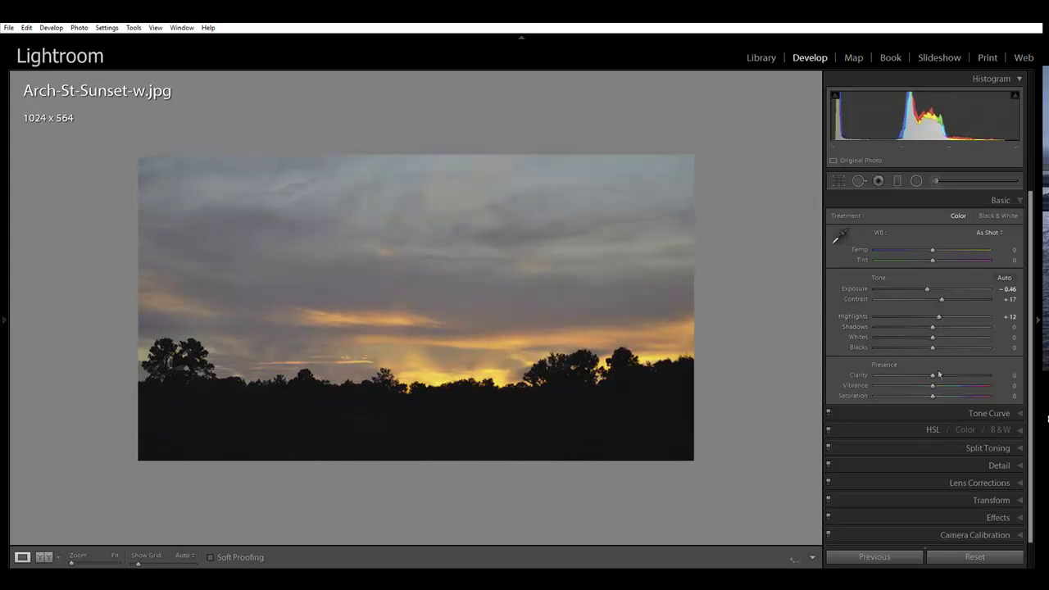
{"action": "left_click_drag", "start_coordinate": [933, 397], "coordinate": [939, 398]}
{"action": "left_click_drag", "start_coordinate": [938, 398], "coordinate": [948, 398]}
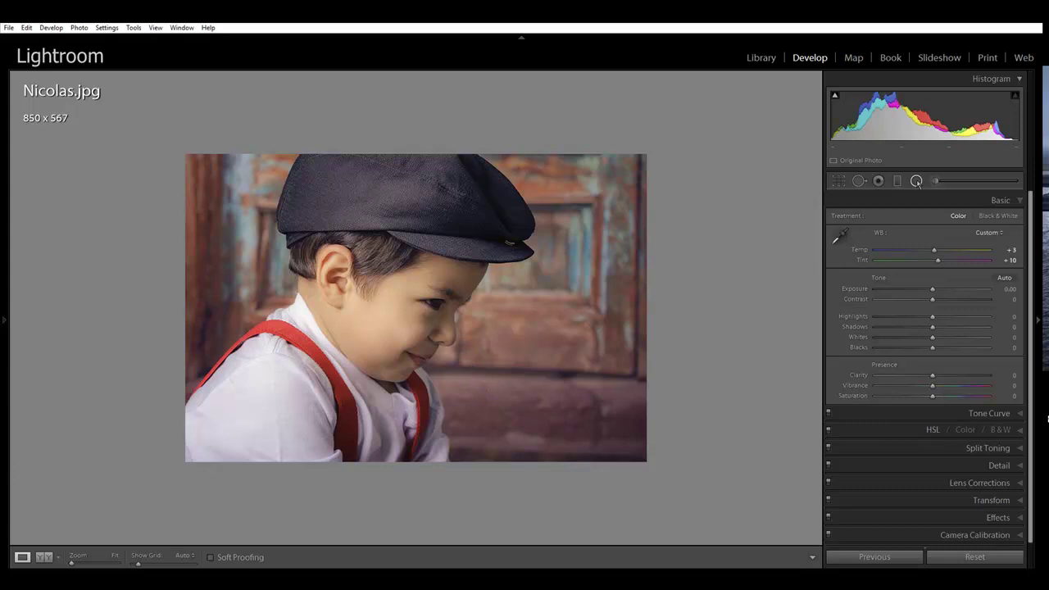
Draw a radial filter ellipse, fit it over the boy's face, and check Invert Mask
{"action": "left_click", "coordinate": [916, 181]}
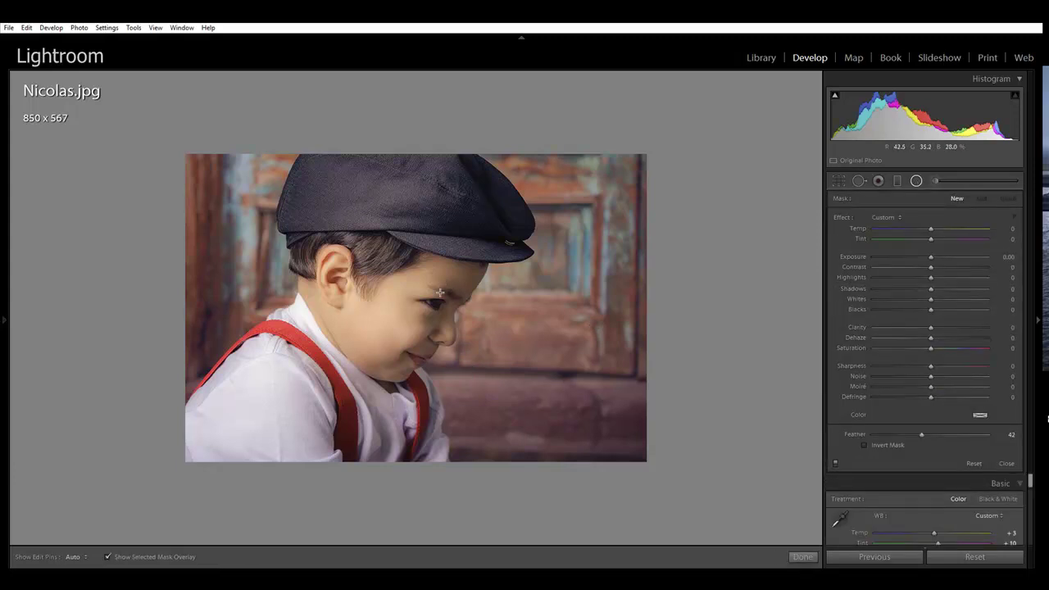
{"action": "mouse_move", "coordinate": [443, 287]}
{"action": "left_mouse_down"}
{"action": "mouse_move", "coordinate": [465, 357]}
{"action": "mouse_move", "coordinate": [484, 338]}
{"action": "mouse_move", "coordinate": [474, 360]}
{"action": "mouse_move", "coordinate": [444, 329]}
{"action": "left_mouse_up"}
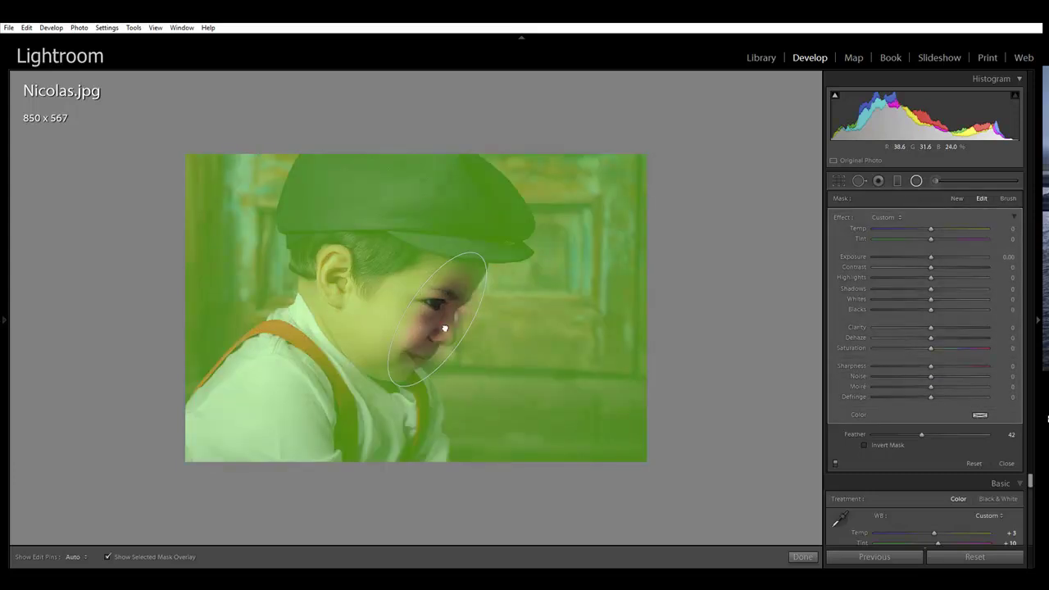
{"action": "left_click_drag", "start_coordinate": [444, 329], "coordinate": [439, 331]}
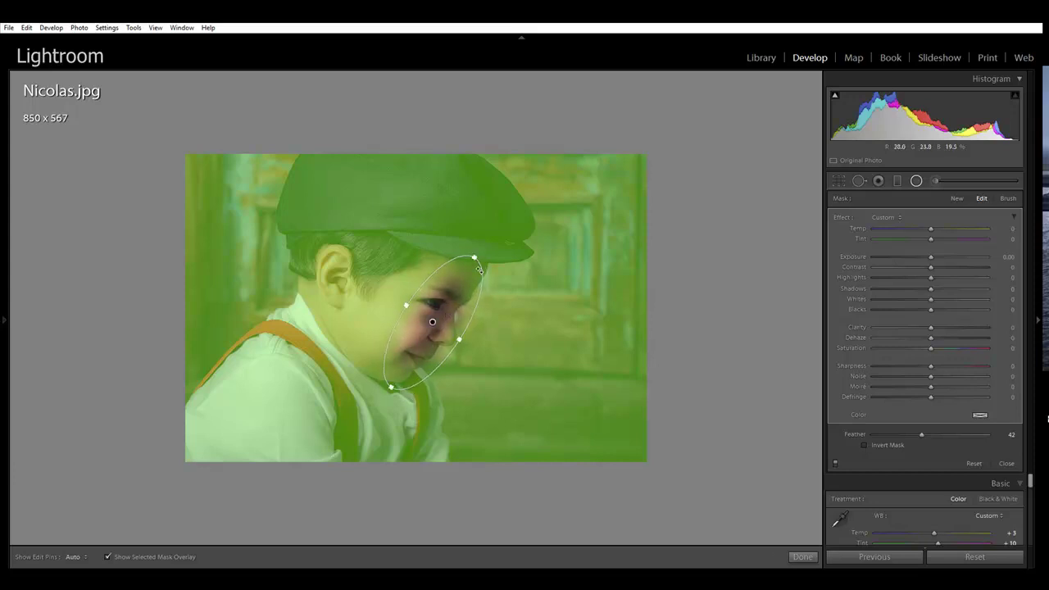
{"action": "left_click_drag", "start_coordinate": [482, 262], "coordinate": [486, 250]}
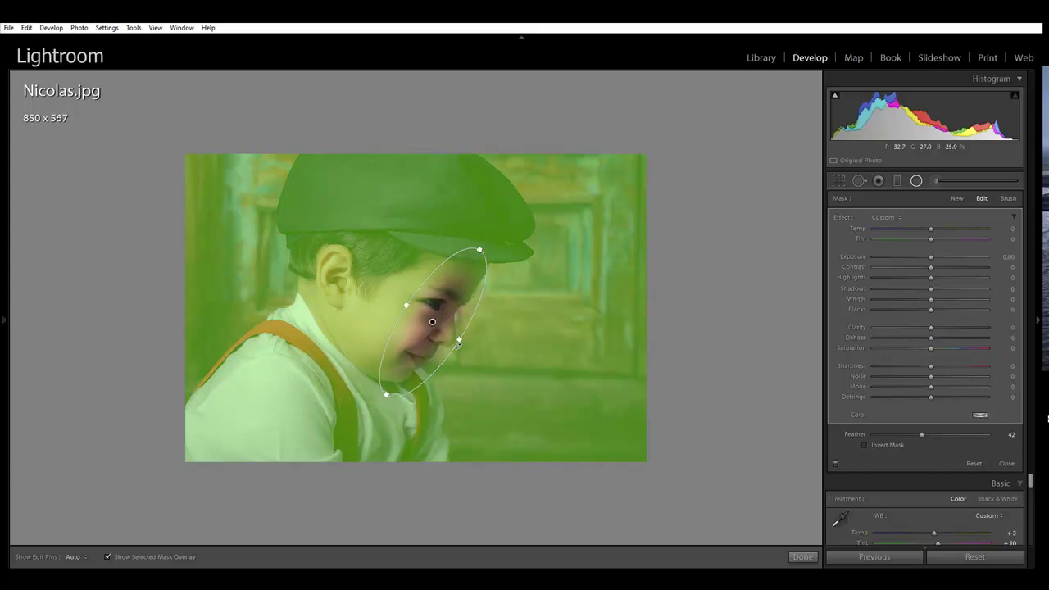
{"action": "left_click_drag", "start_coordinate": [459, 338], "coordinate": [461, 342]}
{"action": "left_click", "coordinate": [865, 445]}
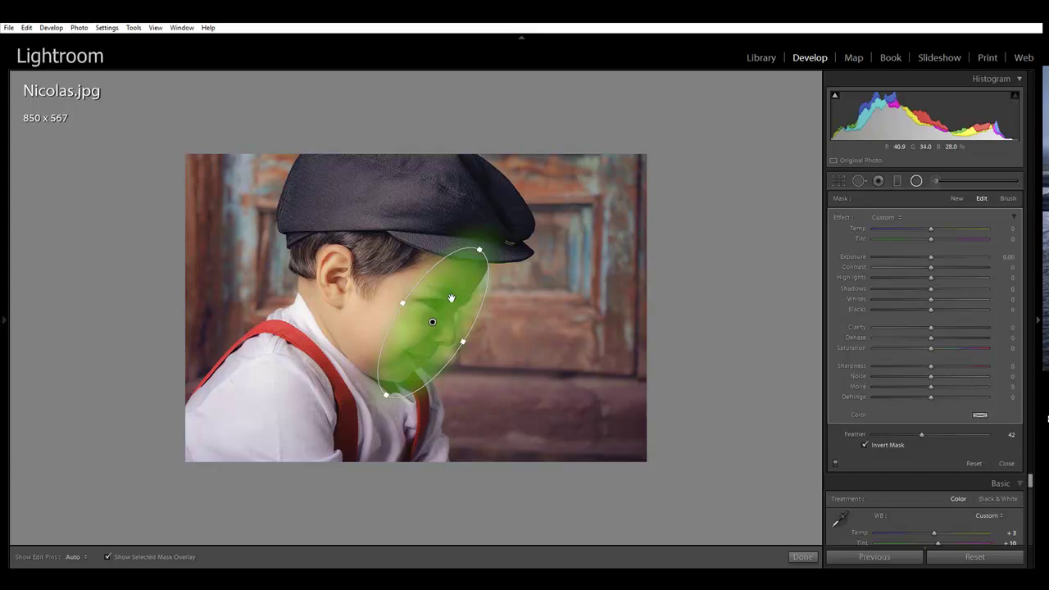
With the mask overlay hidden, raise the face filter's Shadows to 50, then switch to brush refinement
{"action": "left_click", "coordinate": [109, 557]}
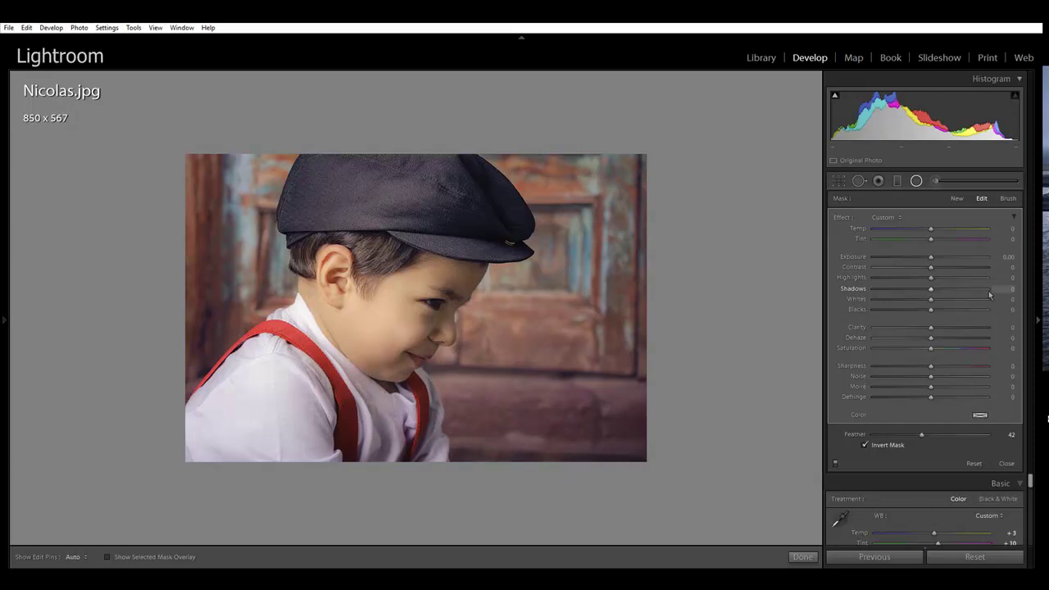
{"action": "mouse_move", "coordinate": [459, 313]}
{"action": "left_click_drag", "start_coordinate": [931, 290], "coordinate": [959, 290]}
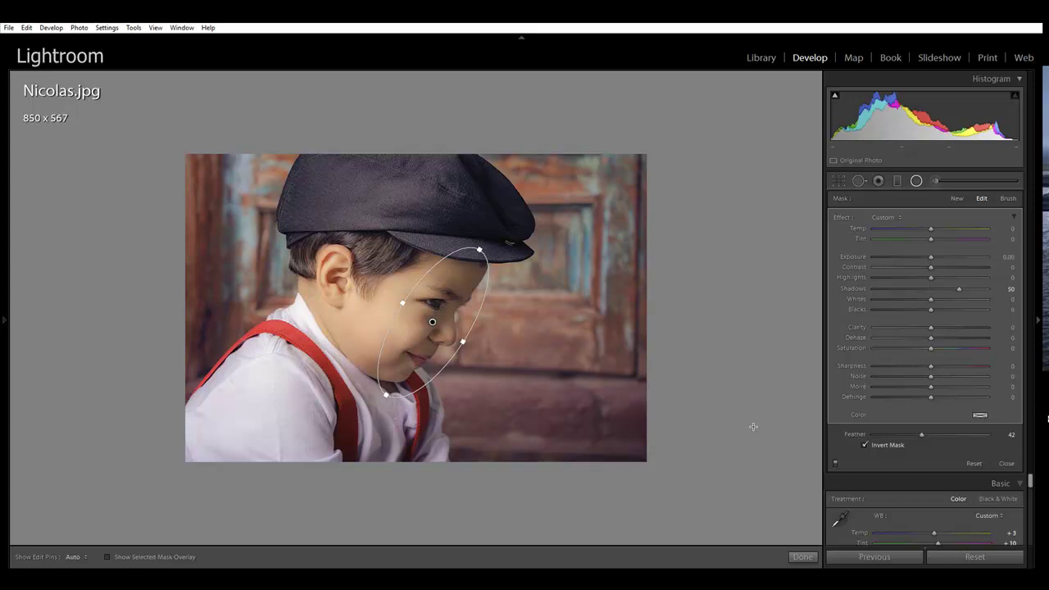
{"action": "left_click", "coordinate": [109, 558]}
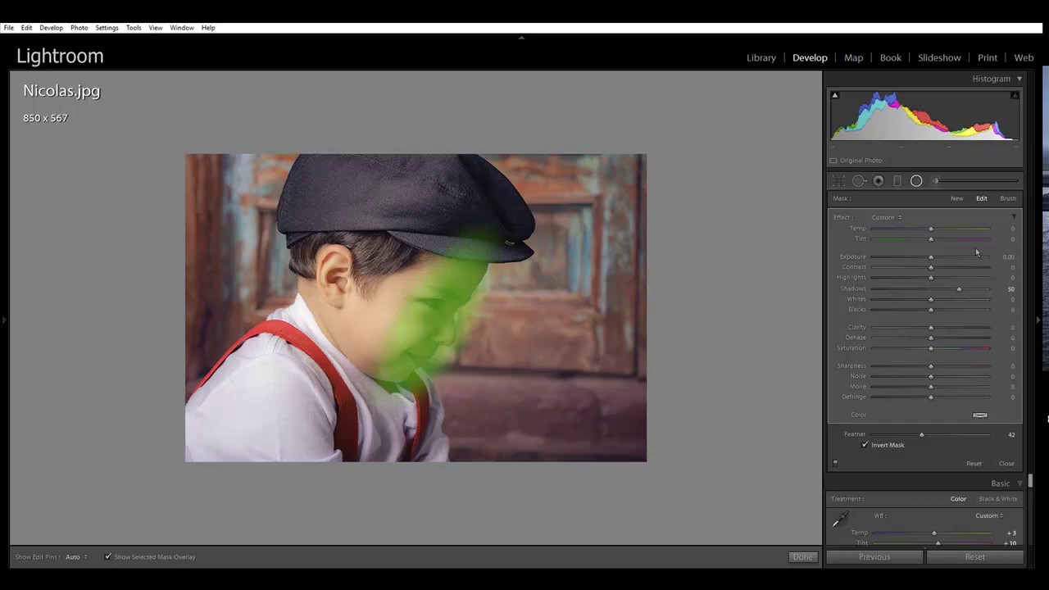
{"action": "left_click", "coordinate": [1008, 199]}
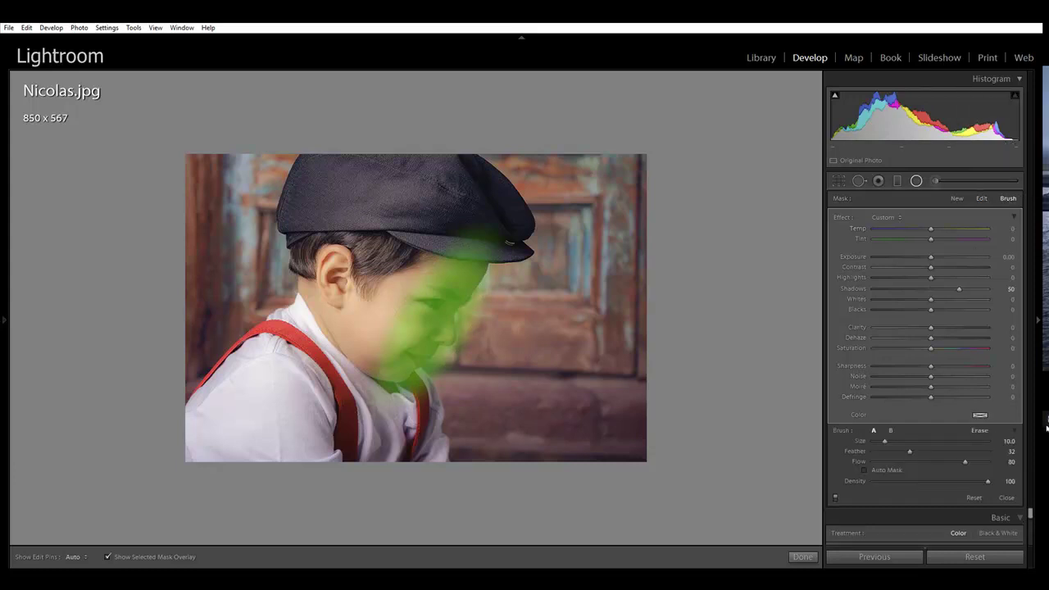
Erase the mask spill near the chin with a Feather 44, size 5.8 eraser, then hide the overlay
{"action": "left_click", "coordinate": [979, 431]}
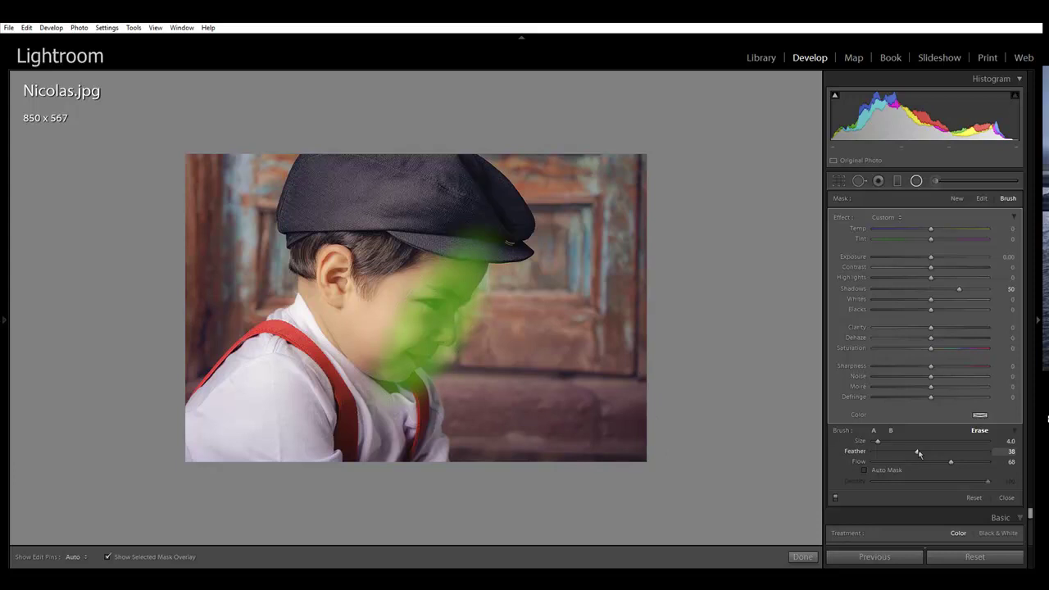
{"action": "left_click_drag", "start_coordinate": [919, 453], "coordinate": [884, 445]}
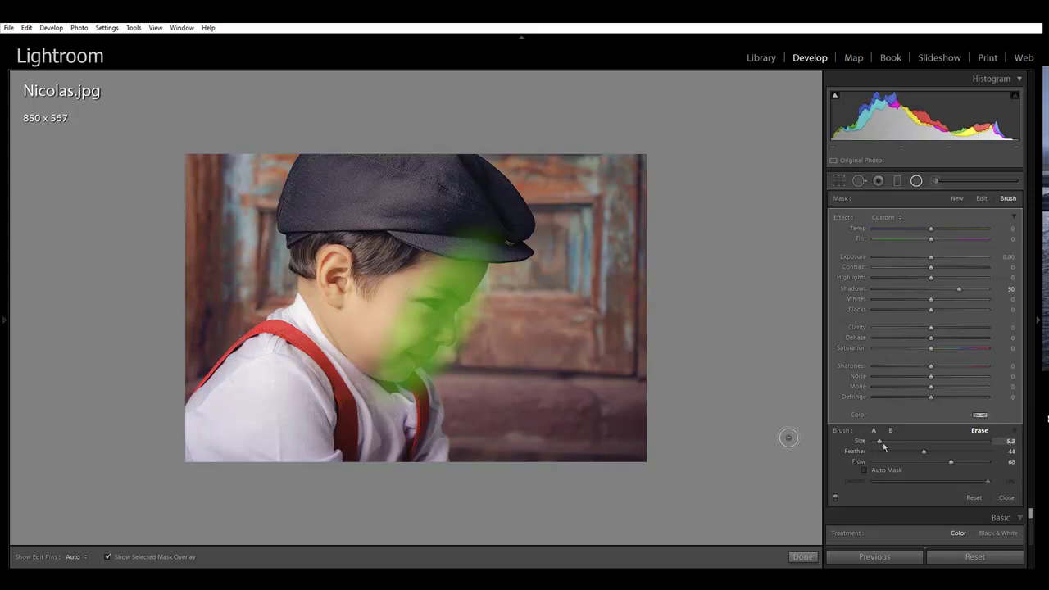
{"action": "key", "text": "h"}
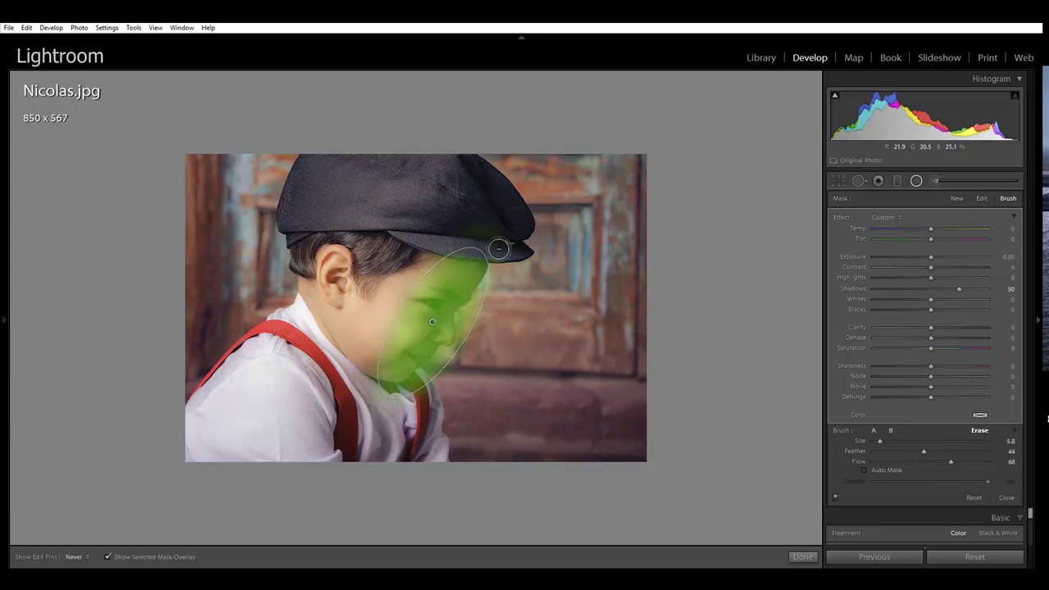
{"action": "key", "text": "h"}
{"action": "key", "text": "h"}
{"action": "mouse_move", "coordinate": [486, 301]}
{"action": "left_mouse_down"}
{"action": "mouse_move", "coordinate": [467, 342]}
{"action": "mouse_move", "coordinate": [461, 328]}
{"action": "mouse_move", "coordinate": [485, 300]}
{"action": "left_mouse_up"}
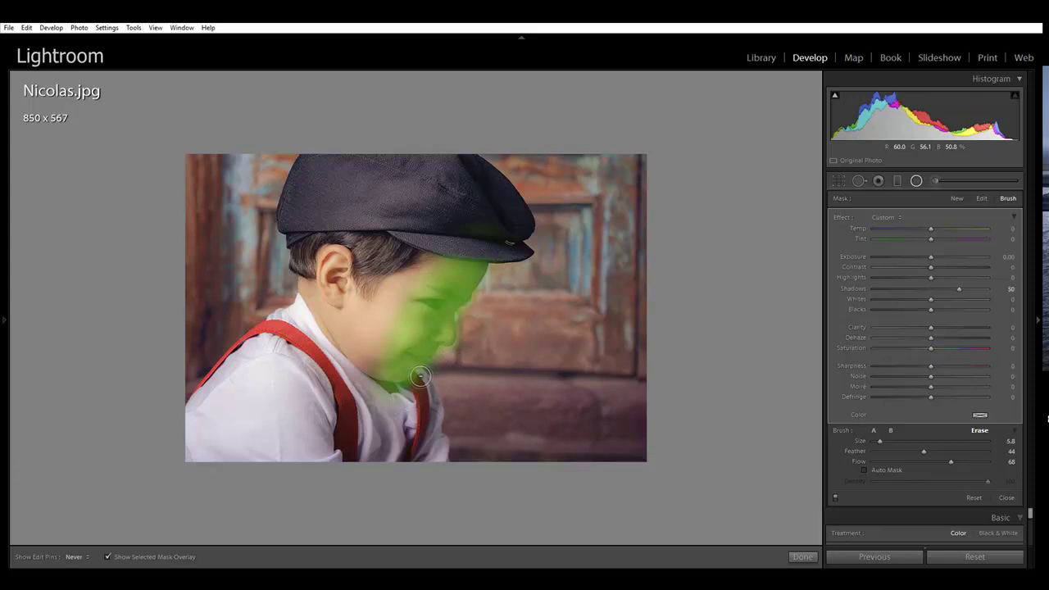
{"action": "key", "text": "h"}
{"action": "key", "text": "o"}
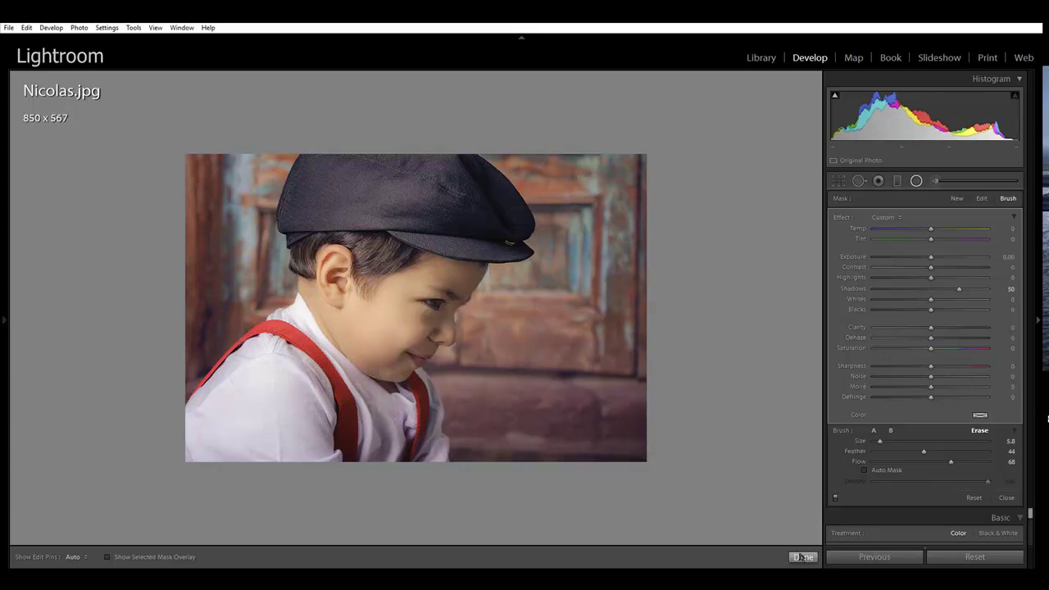
Close the face's local adjustment with Done and start a new radial filter
{"action": "left_click", "coordinate": [803, 559]}
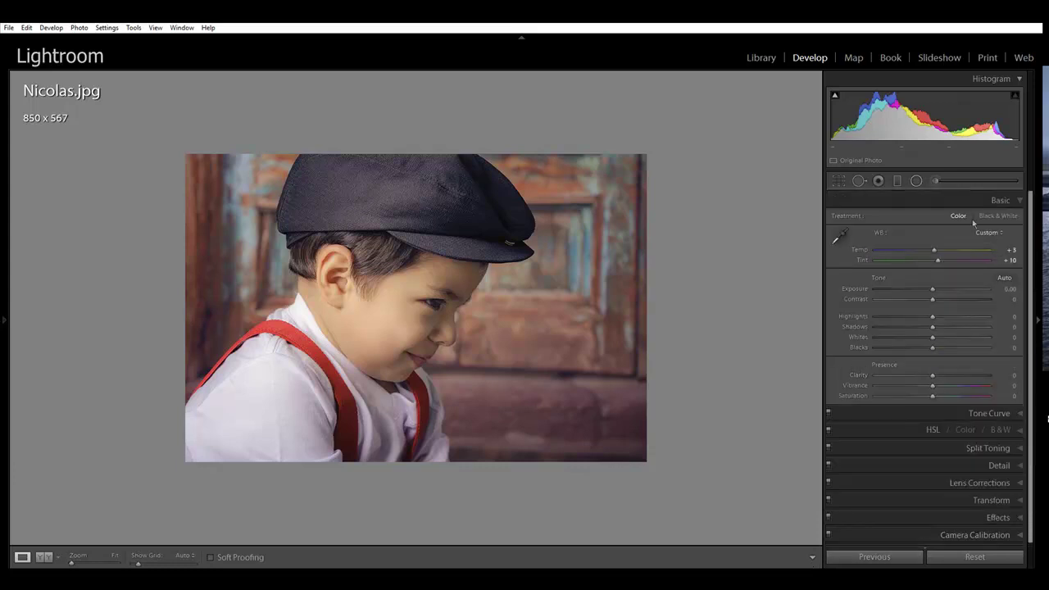
{"action": "left_click", "coordinate": [917, 182]}
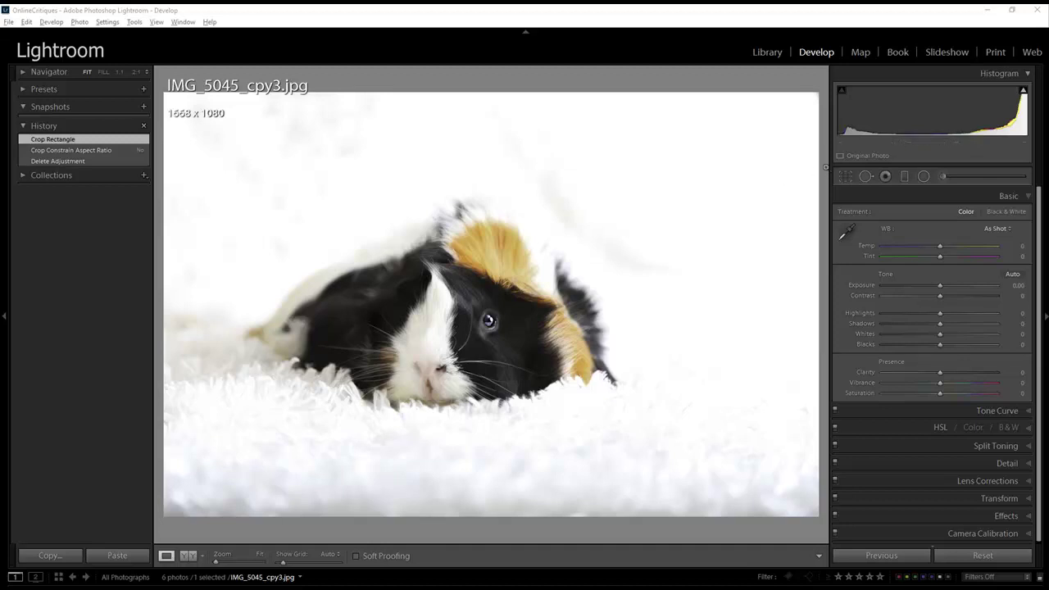
Set up an Adjustment Brush with Highlights +55 and Flow 80
{"action": "left_click", "coordinate": [944, 177]}
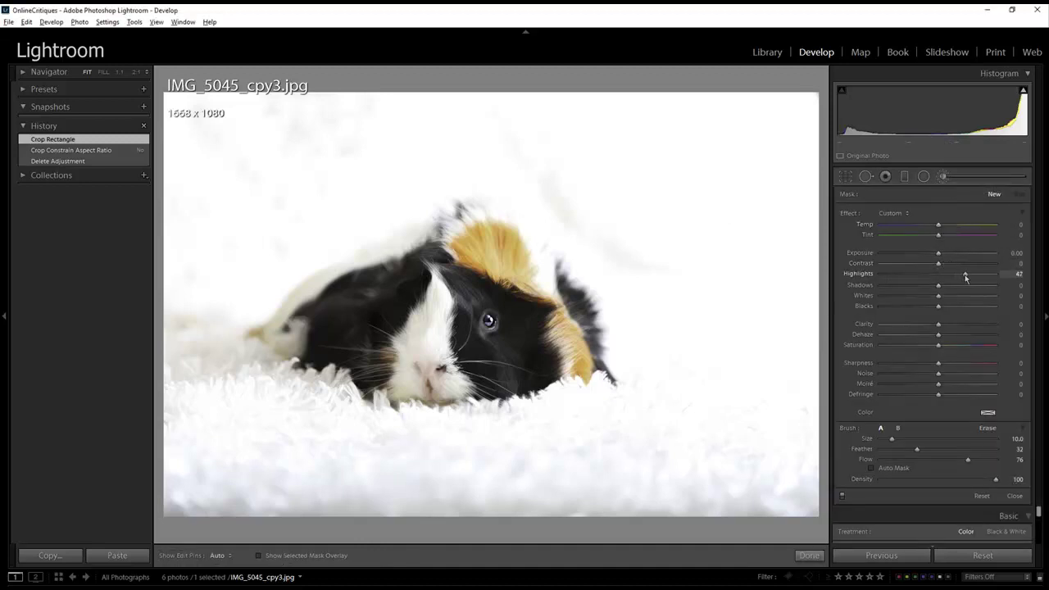
{"action": "left_click_drag", "start_coordinate": [966, 277], "coordinate": [968, 278]}
{"action": "left_click_drag", "start_coordinate": [968, 277], "coordinate": [970, 277]}
{"action": "left_click_drag", "start_coordinate": [968, 459], "coordinate": [973, 459]}
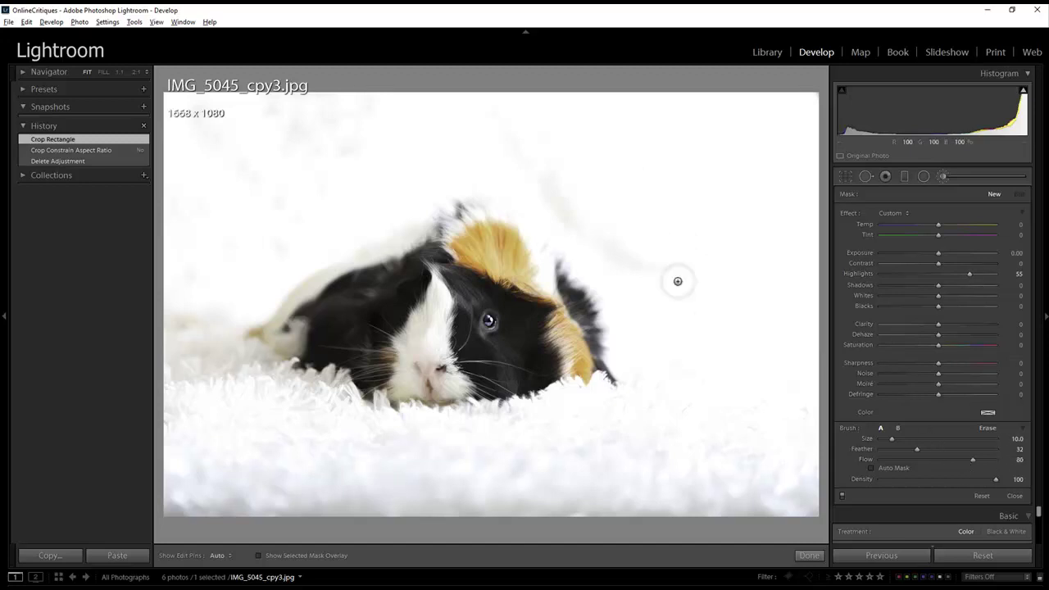
Paint brightening strokes over the right, upper-left and left white background, then apply with Done
{"action": "mouse_move", "coordinate": [658, 277]}
{"action": "left_mouse_down"}
{"action": "mouse_move", "coordinate": [585, 230]}
{"action": "mouse_move", "coordinate": [508, 128]}
{"action": "mouse_move", "coordinate": [612, 259]}
{"action": "mouse_move", "coordinate": [513, 129]}
{"action": "mouse_move", "coordinate": [547, 160]}
{"action": "left_mouse_up"}
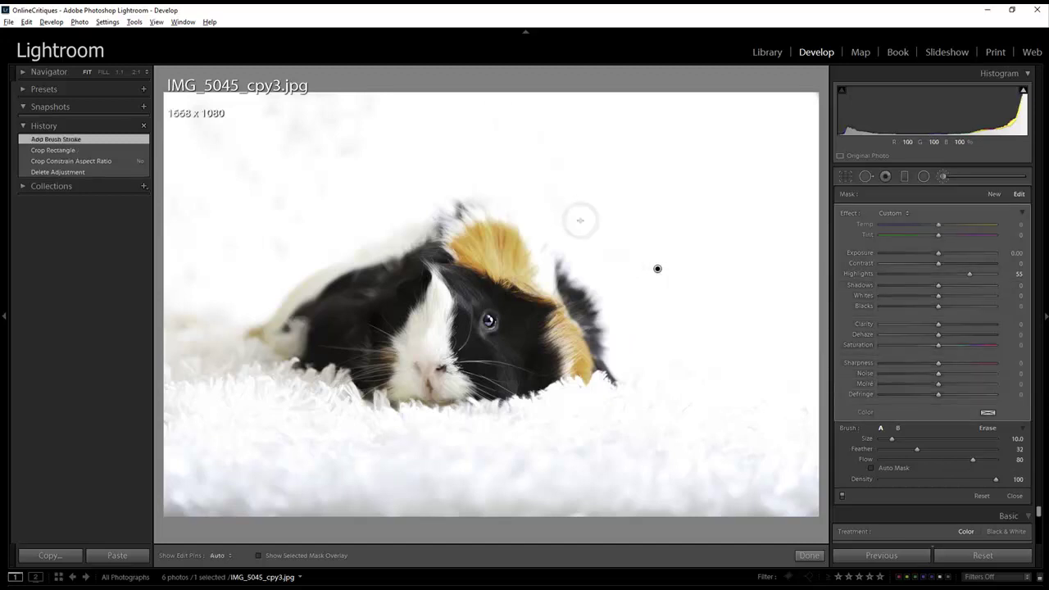
{"action": "left_click_drag", "start_coordinate": [644, 249], "coordinate": [529, 131]}
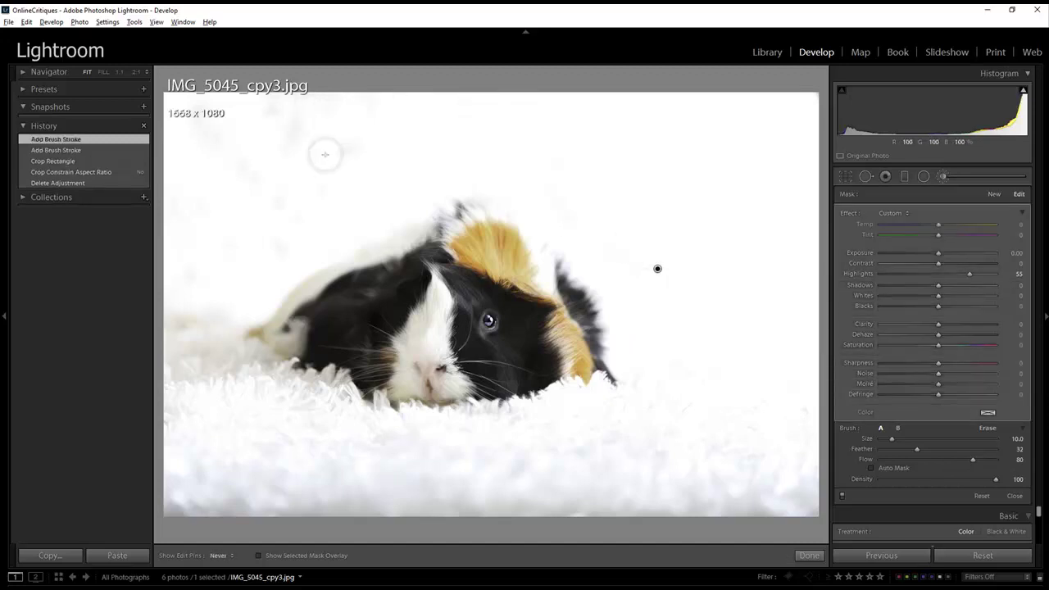
{"action": "mouse_move", "coordinate": [288, 168]}
{"action": "left_mouse_down"}
{"action": "mouse_move", "coordinate": [286, 126]}
{"action": "mouse_move", "coordinate": [297, 169]}
{"action": "left_mouse_up"}
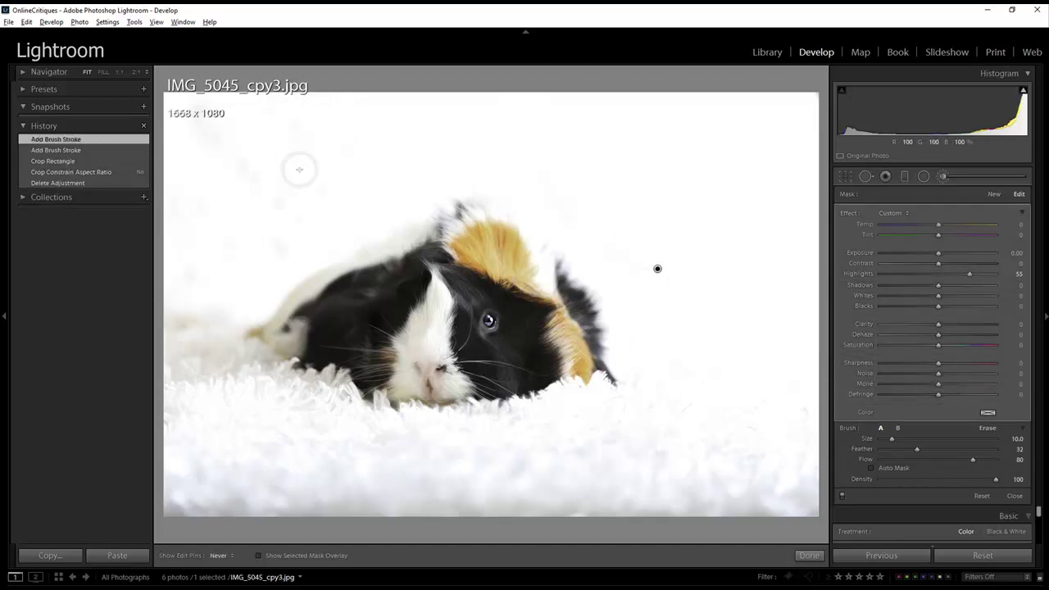
{"action": "mouse_move", "coordinate": [227, 150]}
{"action": "left_mouse_down"}
{"action": "mouse_move", "coordinate": [254, 192]}
{"action": "mouse_move", "coordinate": [239, 141]}
{"action": "mouse_move", "coordinate": [290, 192]}
{"action": "left_mouse_up"}
{"action": "mouse_move", "coordinate": [224, 265]}
{"action": "left_mouse_down"}
{"action": "mouse_move", "coordinate": [244, 232]}
{"action": "mouse_move", "coordinate": [176, 280]}
{"action": "mouse_move", "coordinate": [296, 237]}
{"action": "mouse_move", "coordinate": [319, 204]}
{"action": "left_mouse_up"}
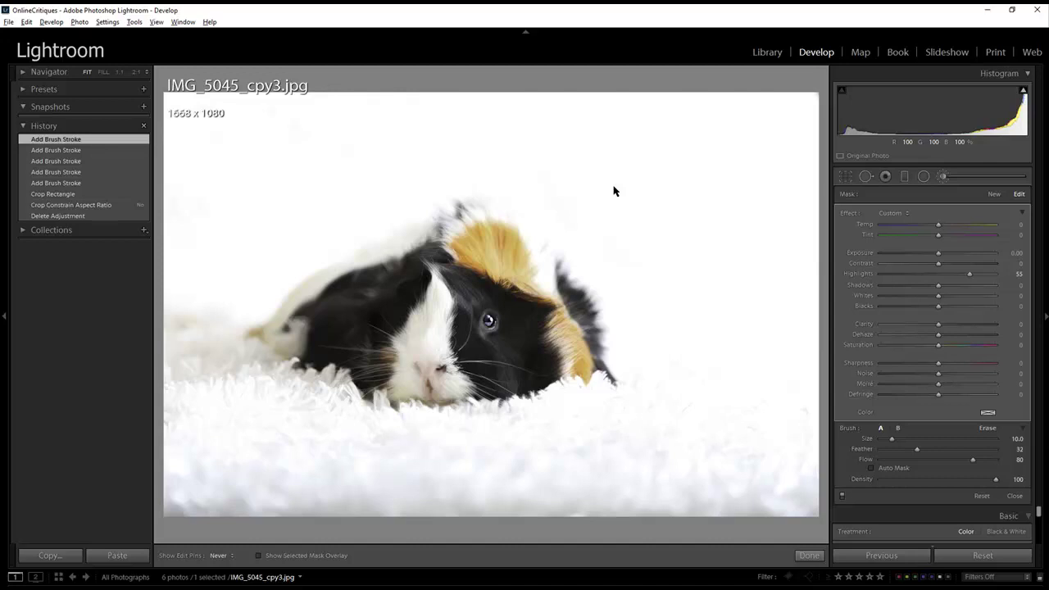
{"action": "mouse_move", "coordinate": [655, 265]}
{"action": "left_mouse_down"}
{"action": "mouse_move", "coordinate": [719, 257]}
{"action": "mouse_move", "coordinate": [762, 279]}
{"action": "left_mouse_up"}
{"action": "mouse_move", "coordinate": [779, 166]}
{"action": "left_mouse_down"}
{"action": "mouse_move", "coordinate": [789, 75]}
{"action": "mouse_move", "coordinate": [669, 69]}
{"action": "left_mouse_up"}
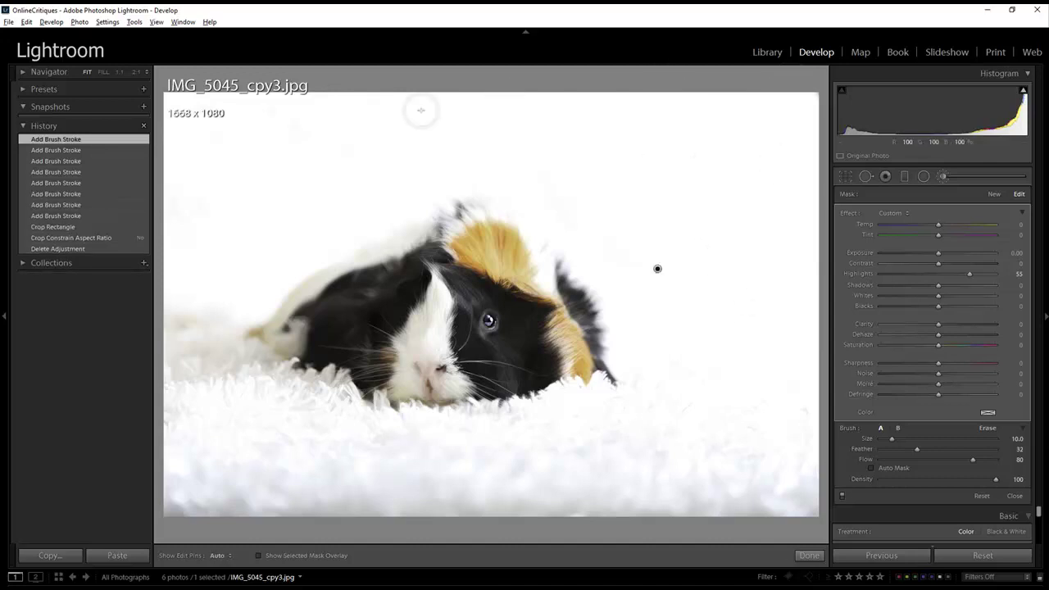
{"action": "mouse_move", "coordinate": [219, 181]}
{"action": "left_mouse_down"}
{"action": "mouse_move", "coordinate": [172, 228]}
{"action": "mouse_move", "coordinate": [190, 123]}
{"action": "left_mouse_up"}
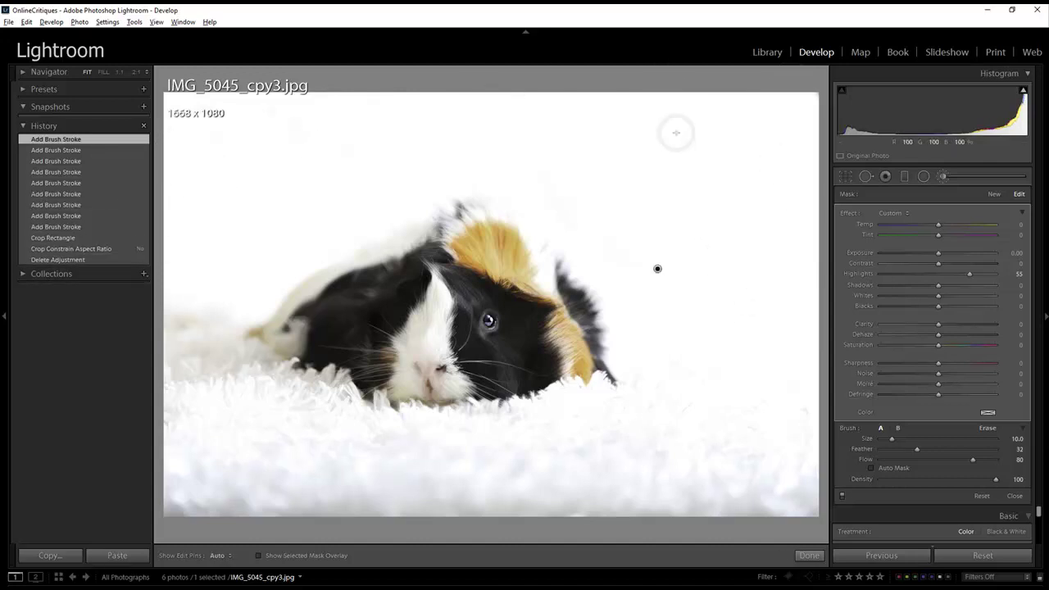
{"action": "left_click", "coordinate": [809, 555]}
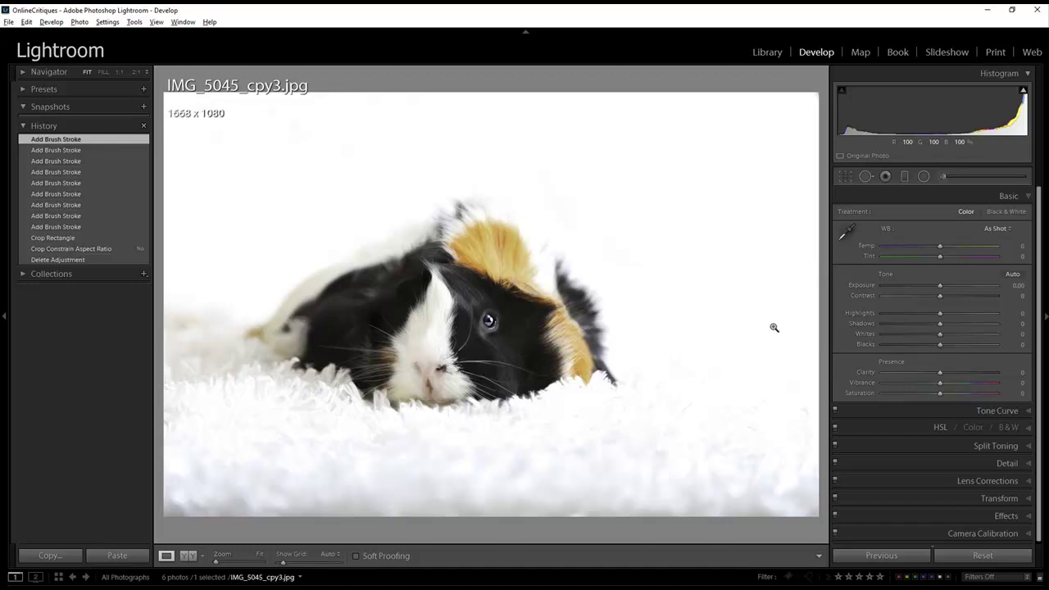
Open the Crop & Straighten tool on the guinea pig photo with R
{"action": "key", "text": "r"}
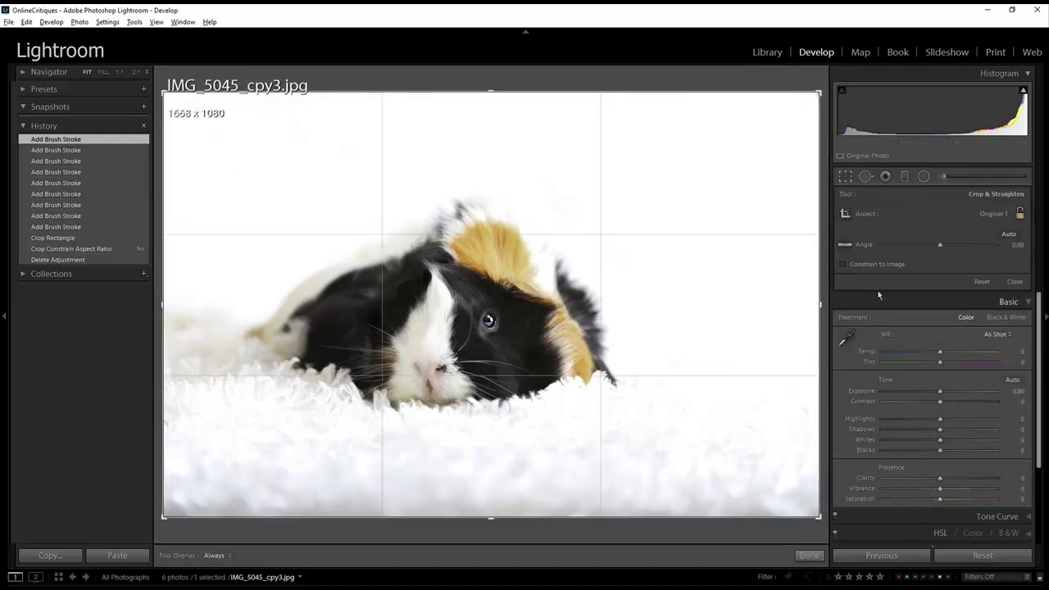
Lock the crop to a 4 x 5 ratio, shift the guinea pig into frame, and apply the 1350 x 1080 crop
{"action": "left_click", "coordinate": [1020, 214]}
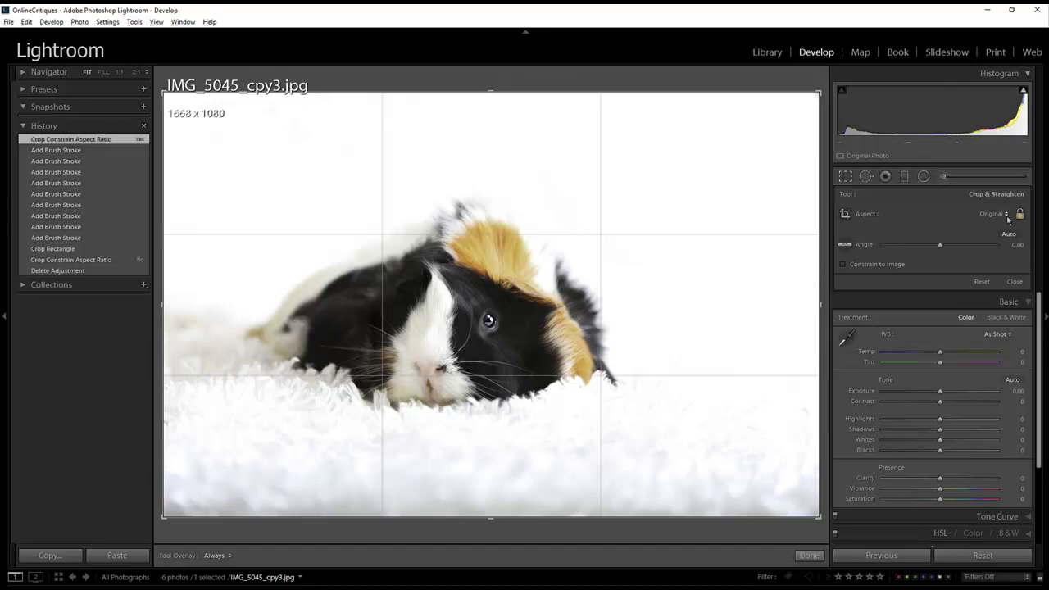
{"action": "left_click", "coordinate": [1004, 214]}
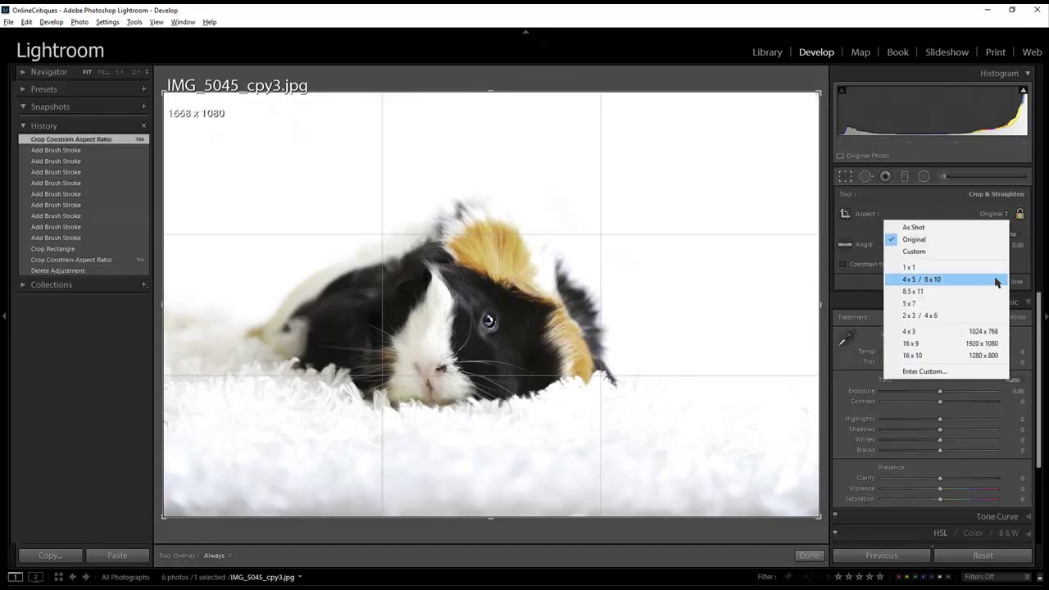
{"action": "left_click", "coordinate": [923, 282]}
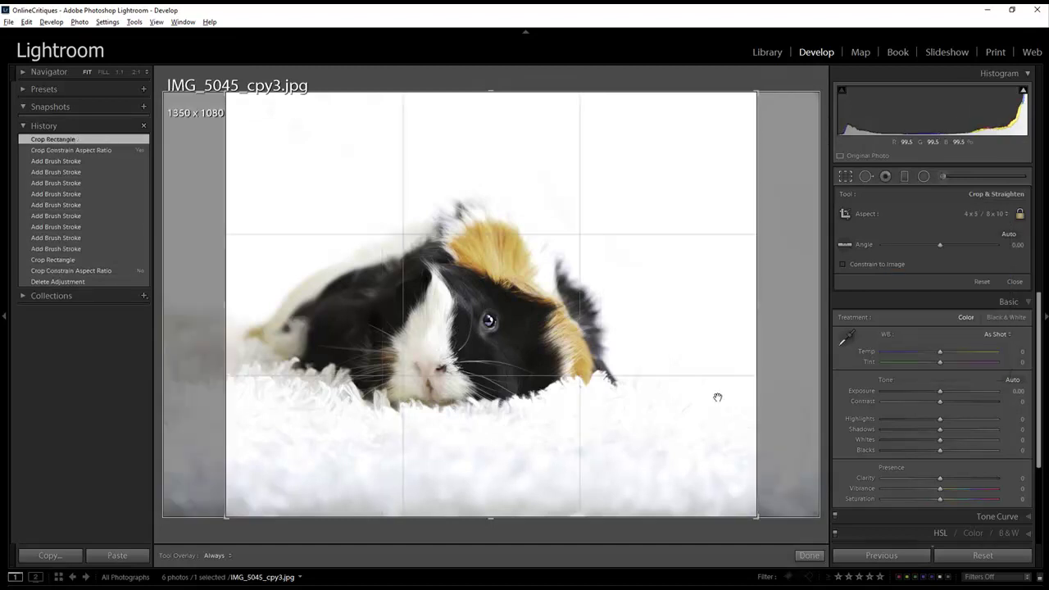
{"action": "left_click_drag", "start_coordinate": [707, 412], "coordinate": [755, 411]}
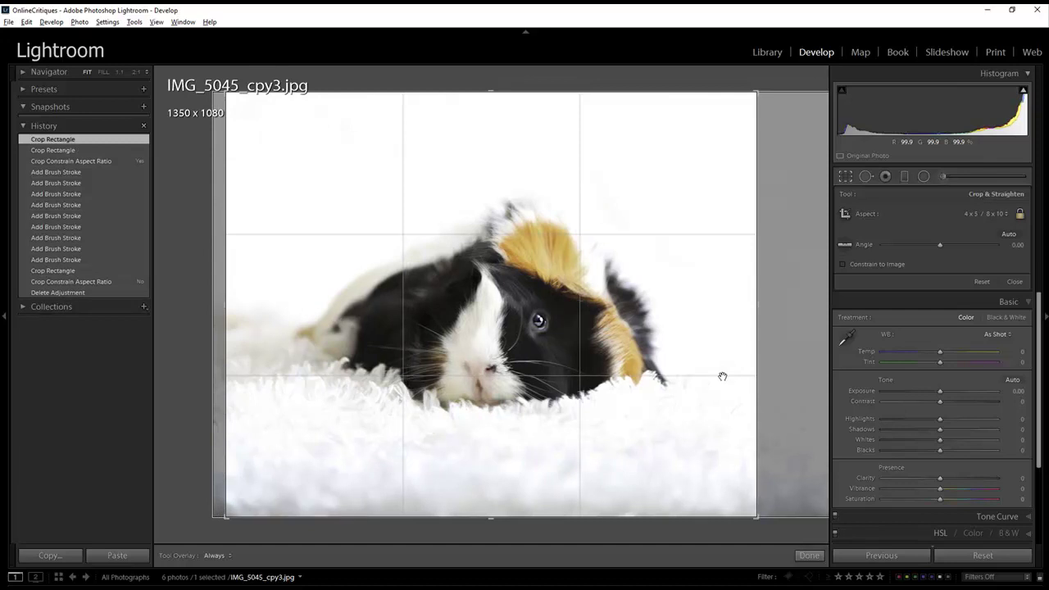
{"action": "key", "text": "Return"}
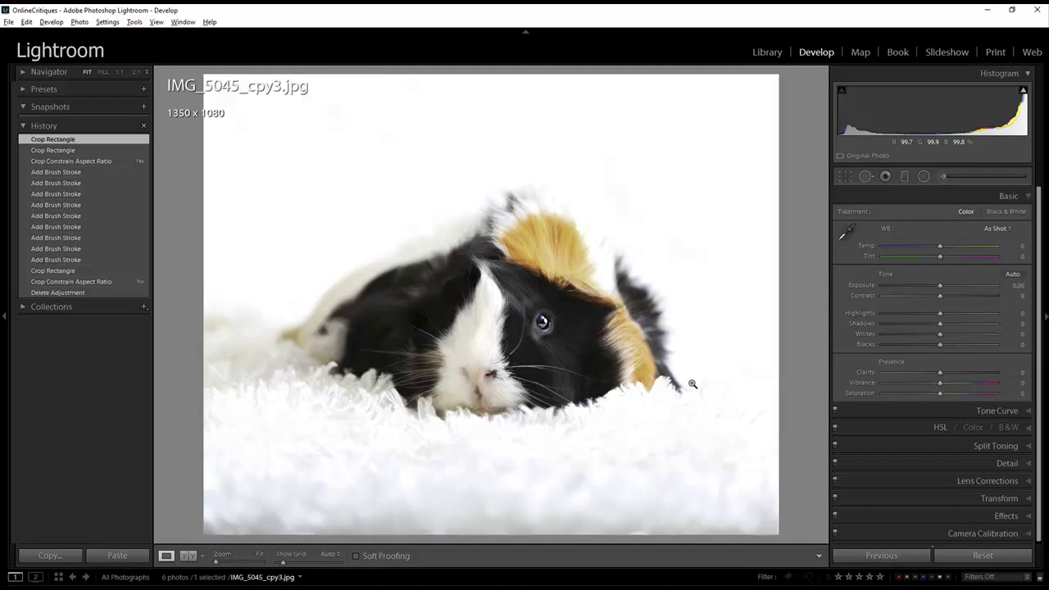
Reopen the crop, widen its right edge, shift the photo left, and restore the 4 x 5 ratio
{"action": "key", "text": "r"}
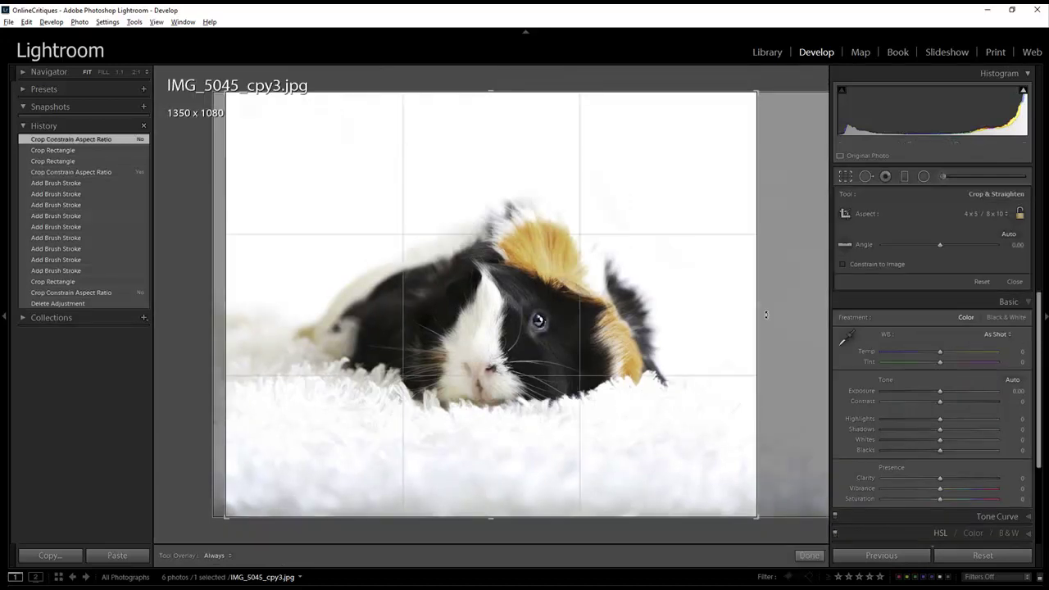
{"action": "left_click_drag", "start_coordinate": [756, 308], "coordinate": [777, 311]}
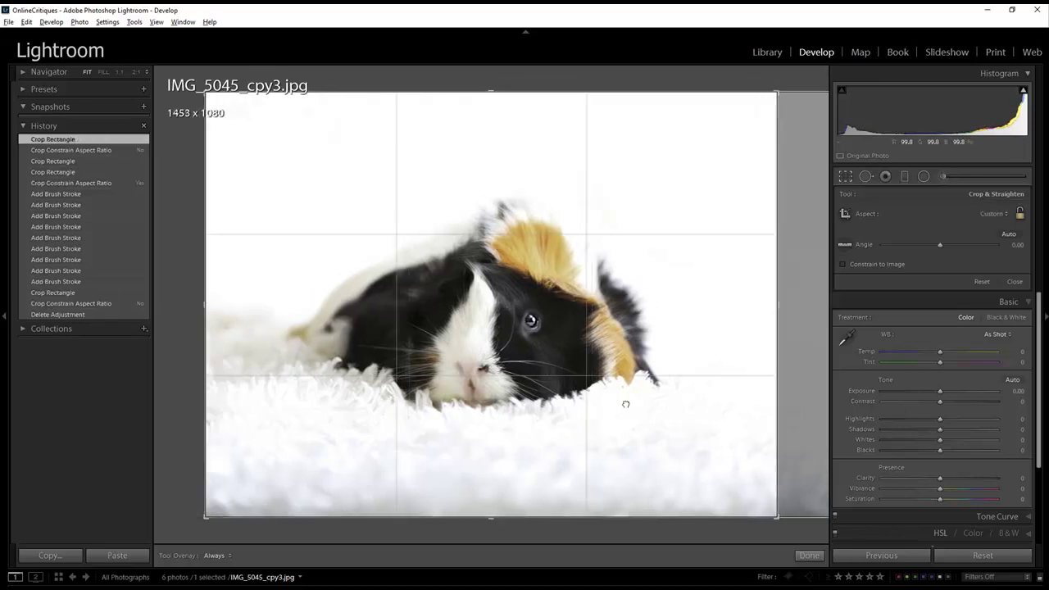
{"action": "left_click_drag", "start_coordinate": [647, 399], "coordinate": [616, 403]}
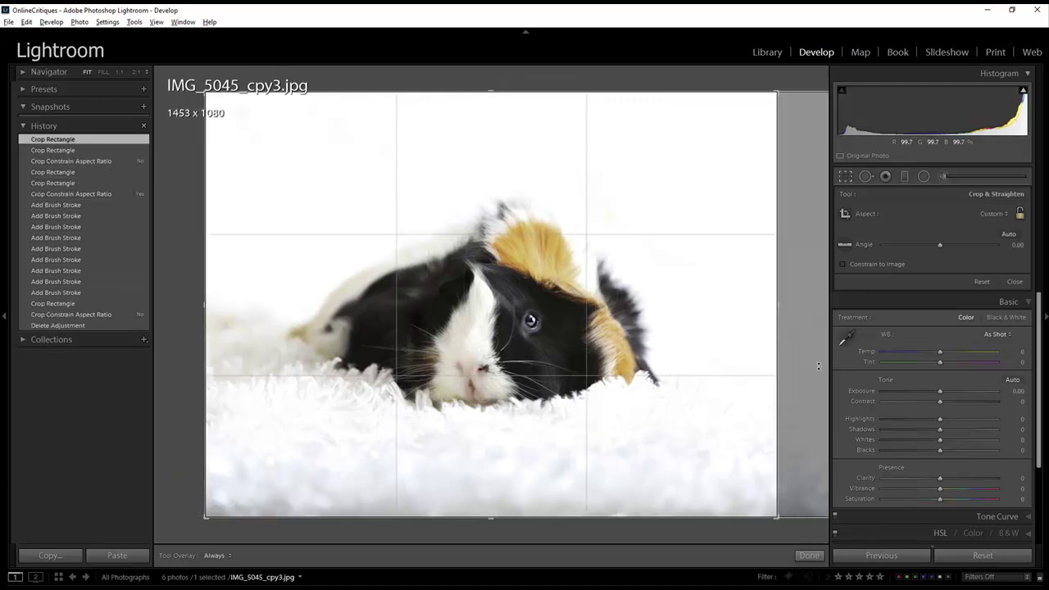
{"action": "left_click", "coordinate": [1020, 216]}
{"action": "left_click", "coordinate": [1005, 215]}
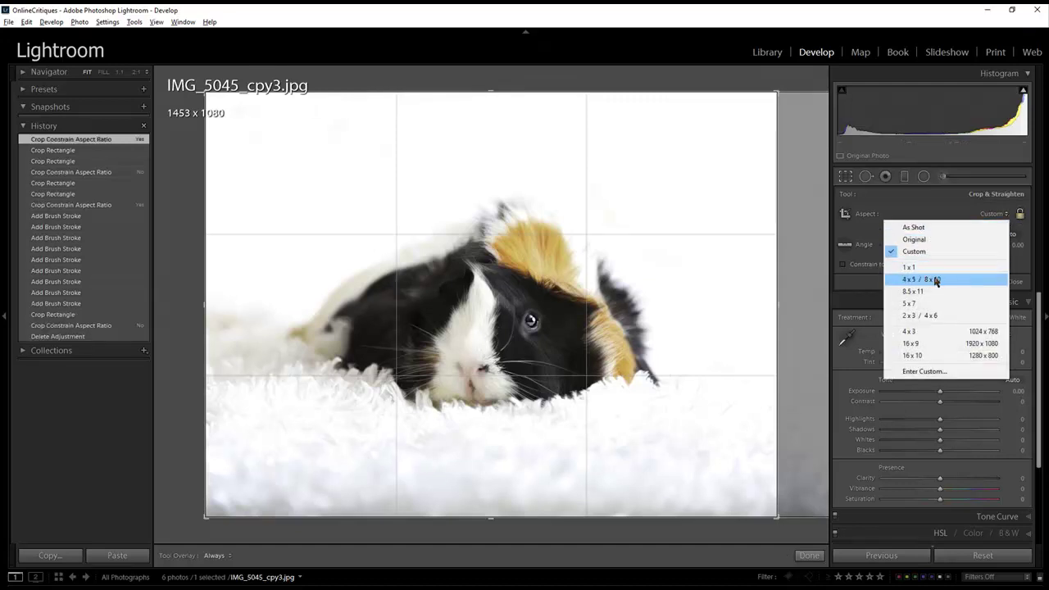
{"action": "left_click", "coordinate": [936, 281]}
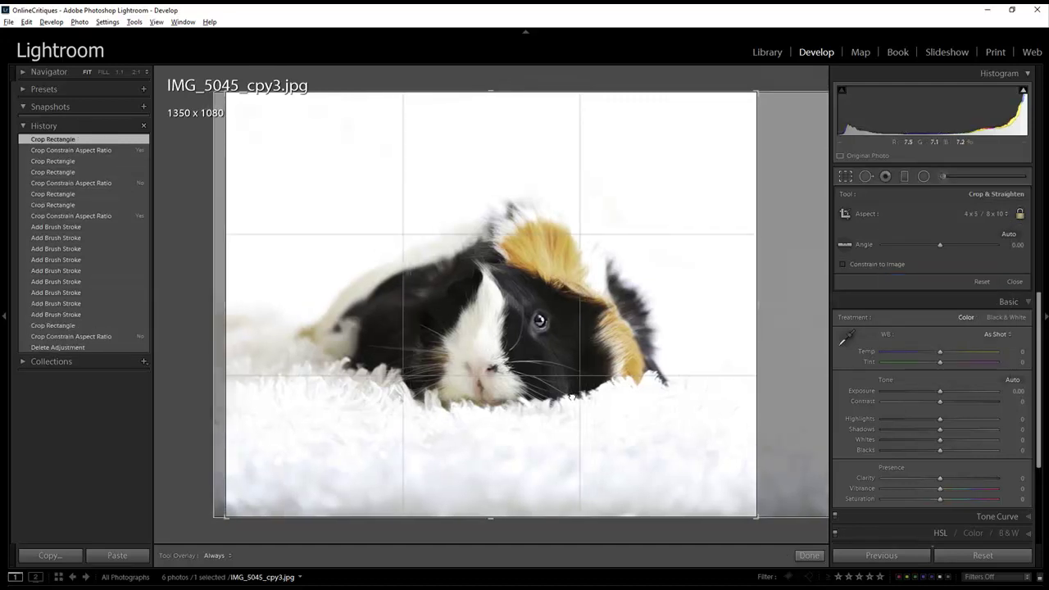
{"action": "key", "text": "Return"}
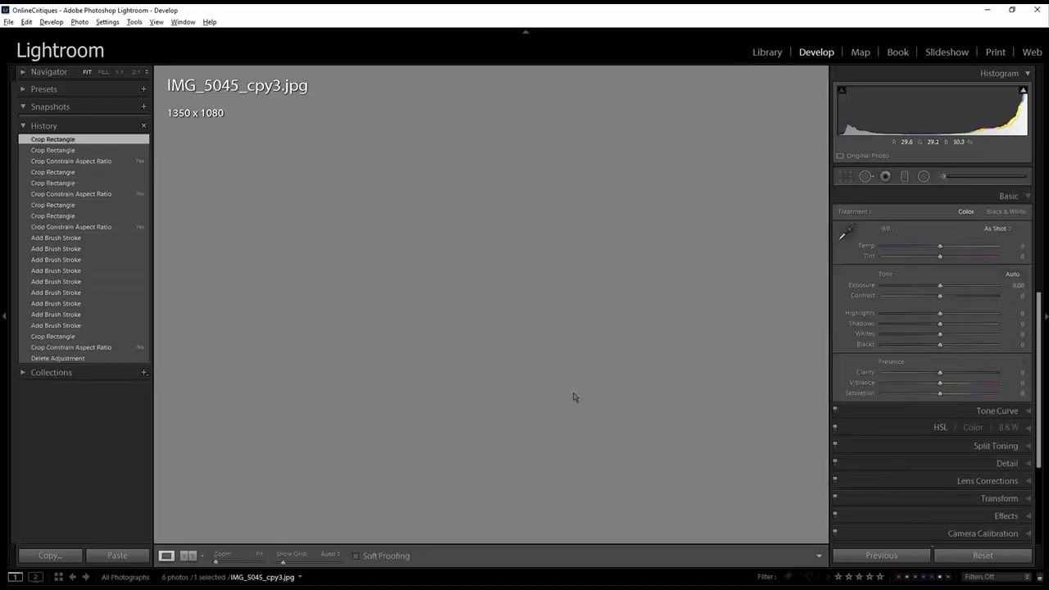